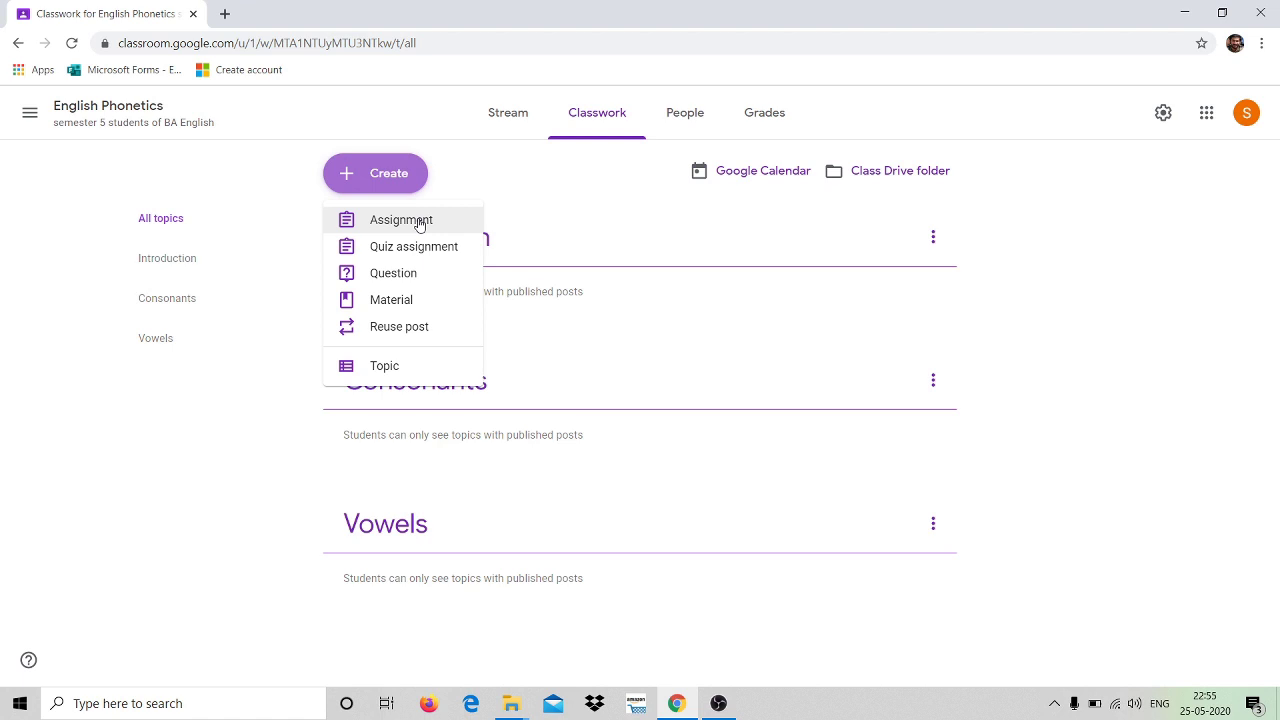
Start a new assignment in the English Phonetics class and title it "Assignment 1".
click(419, 222)
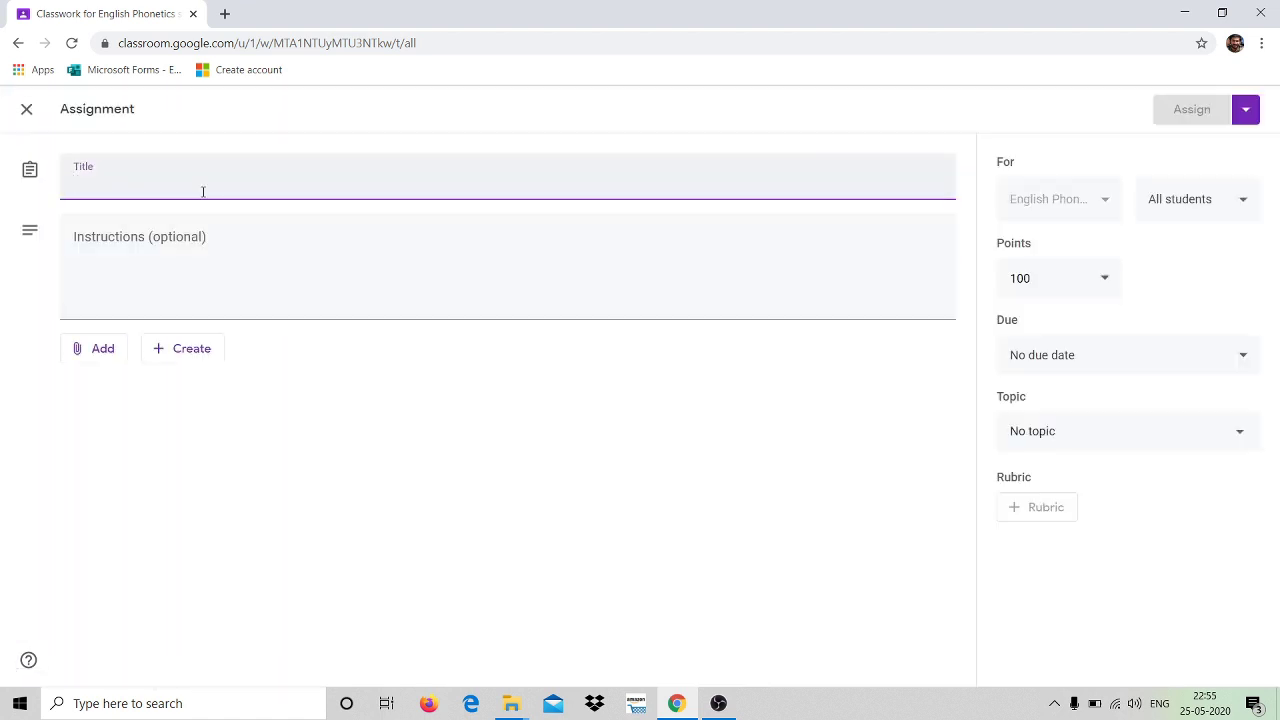
text(Assi)
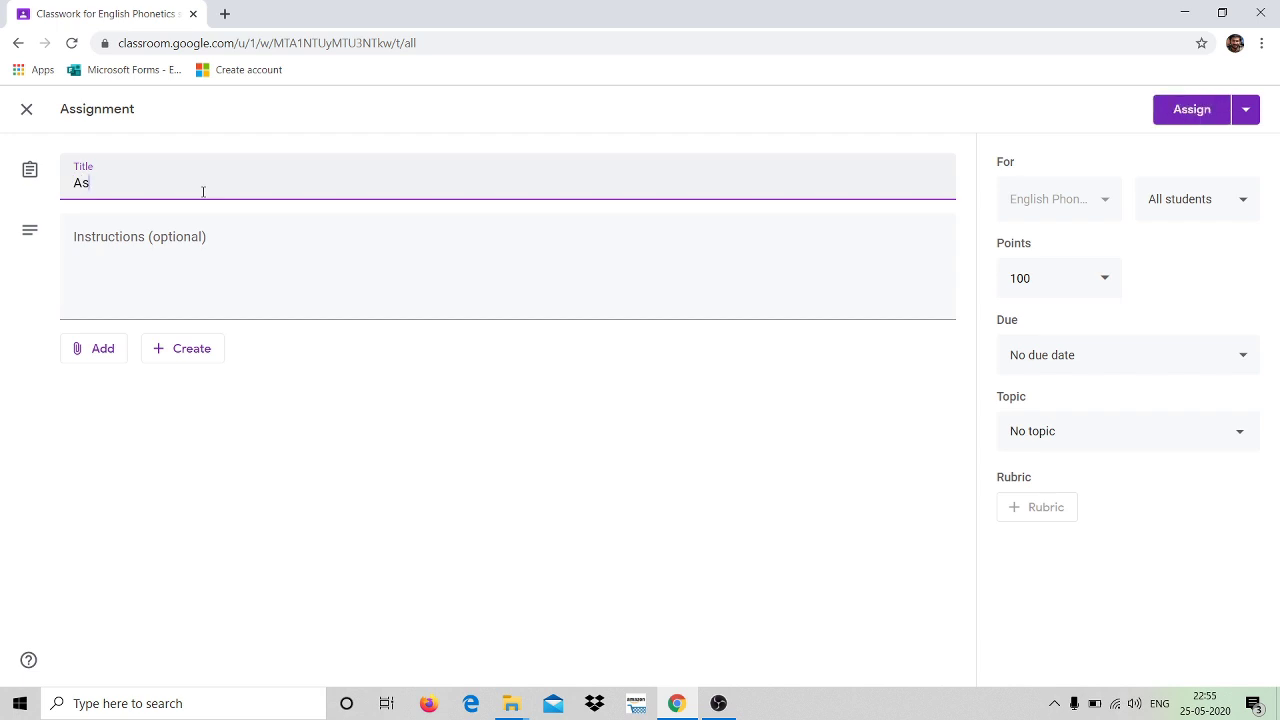
text(gnment 1)
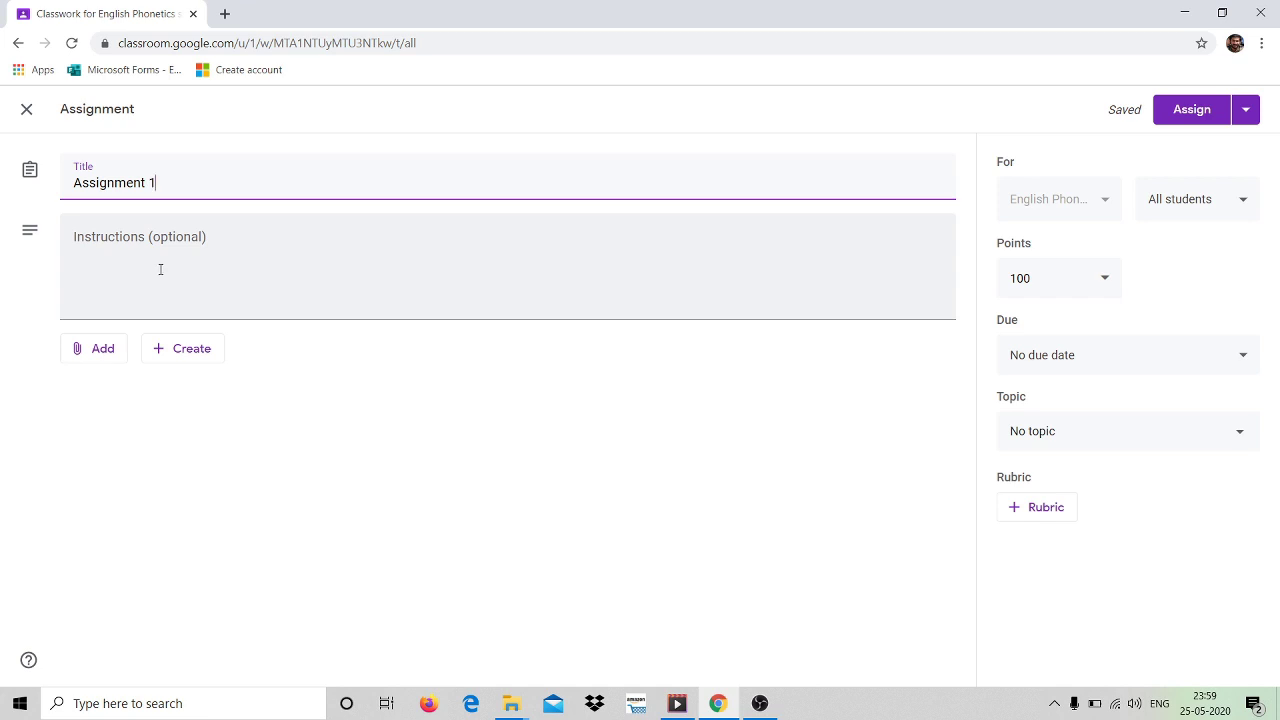
click(1043, 511)
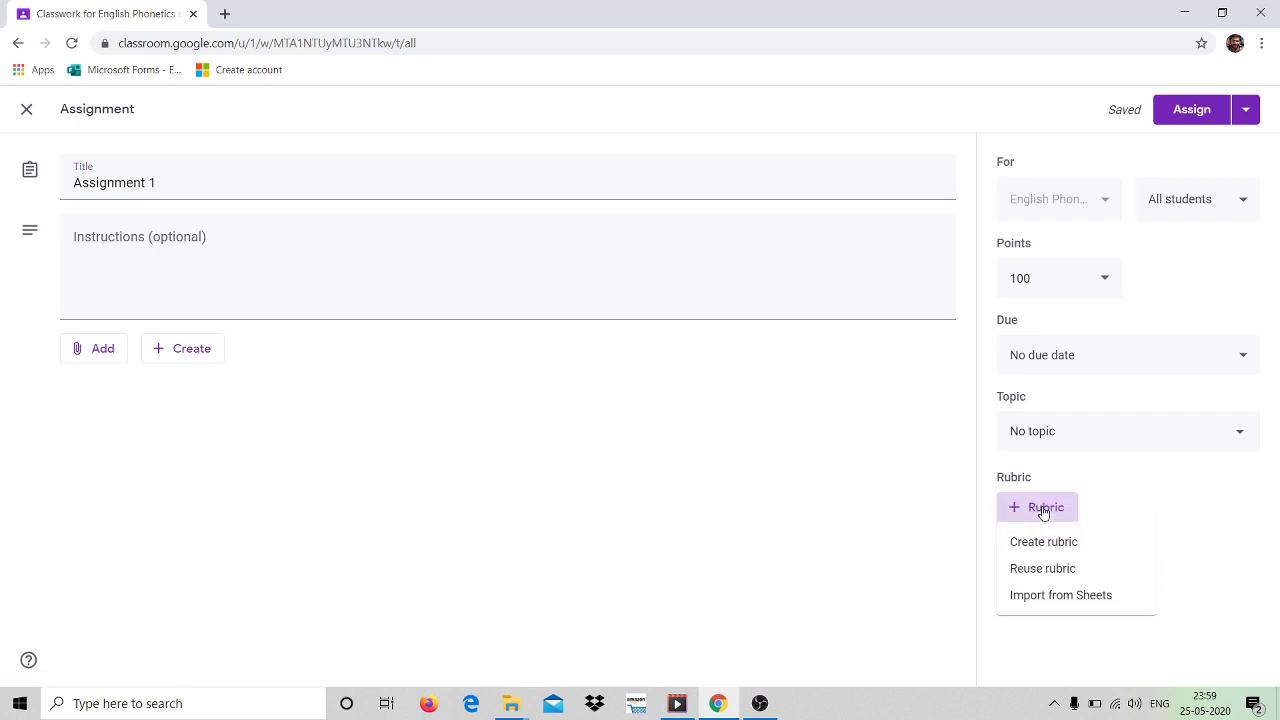
click(1047, 543)
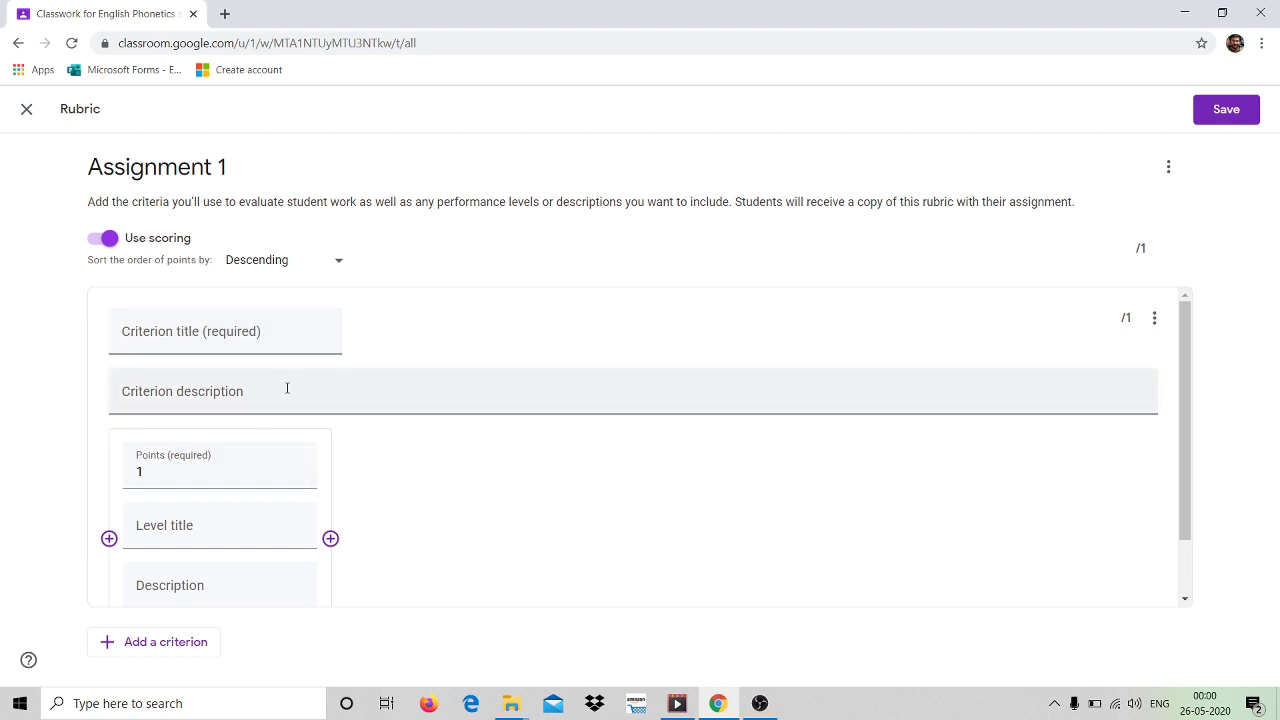
click(170, 648)
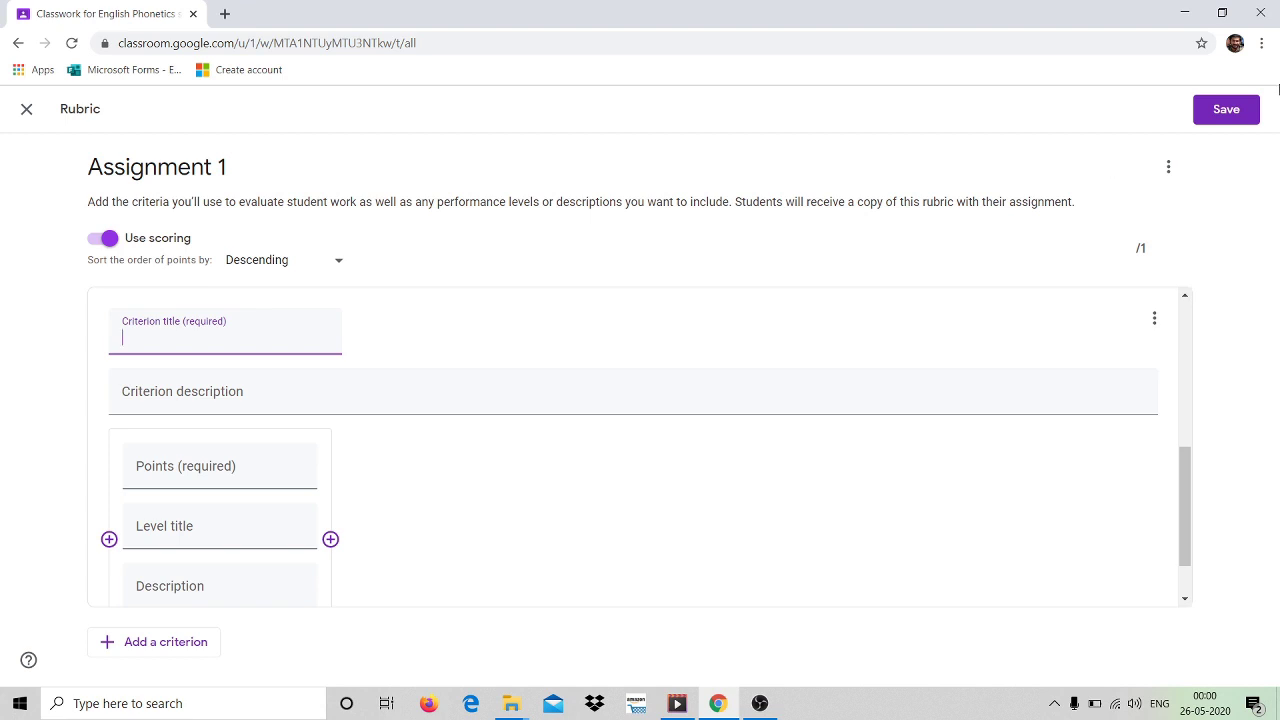
click(20, 44)
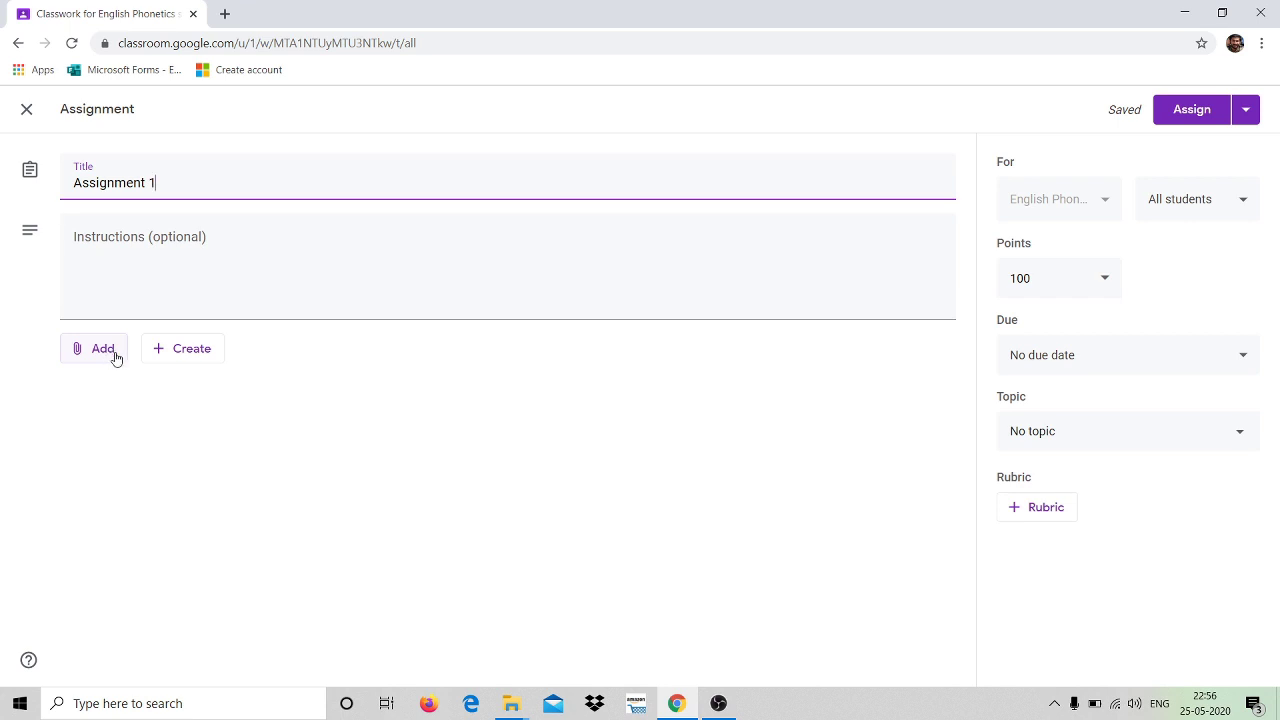
click(177, 353)
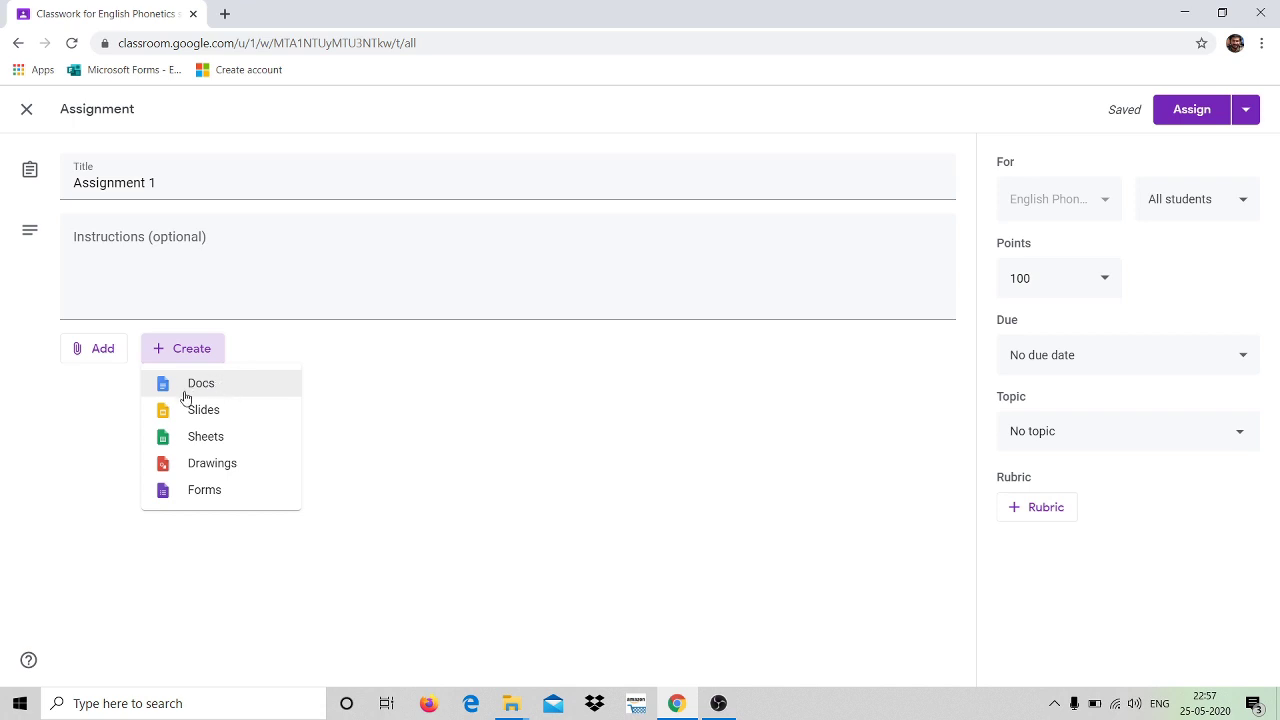
click(406, 378)
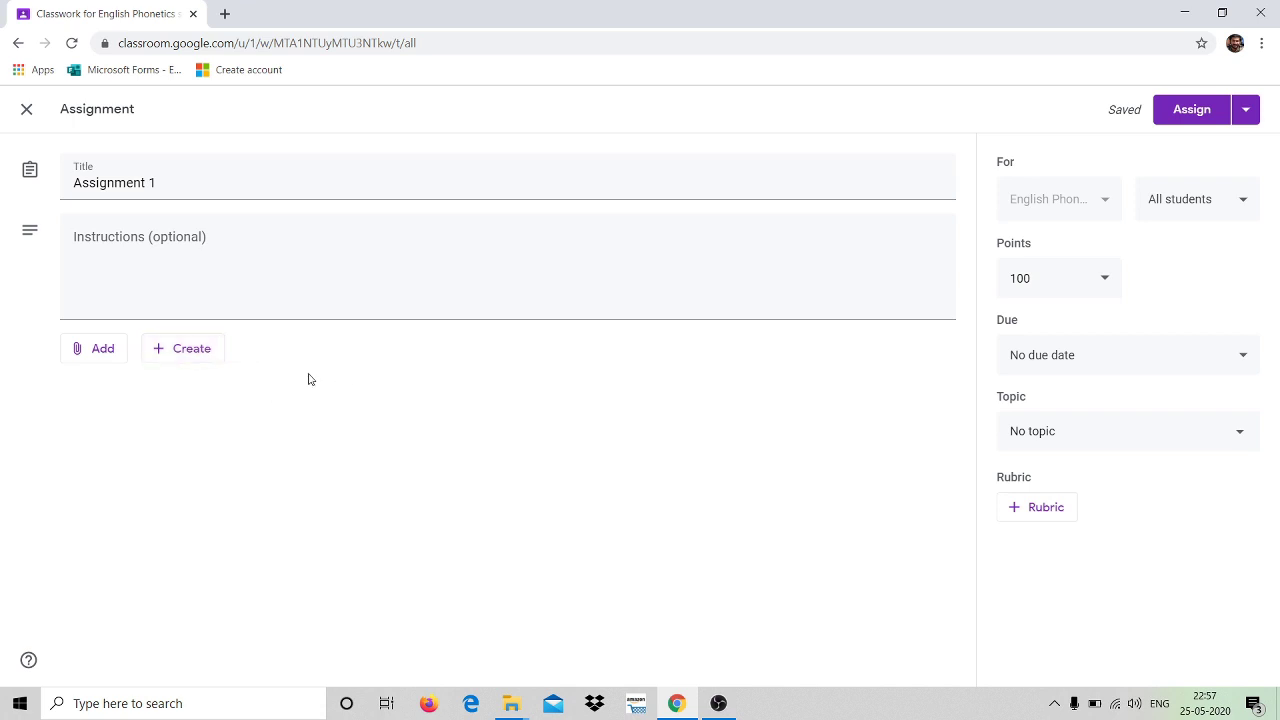
Upload the Word file Assignment 1 from the device's Assignments and Quizzes folder as an attachment to the assignment.
click(104, 351)
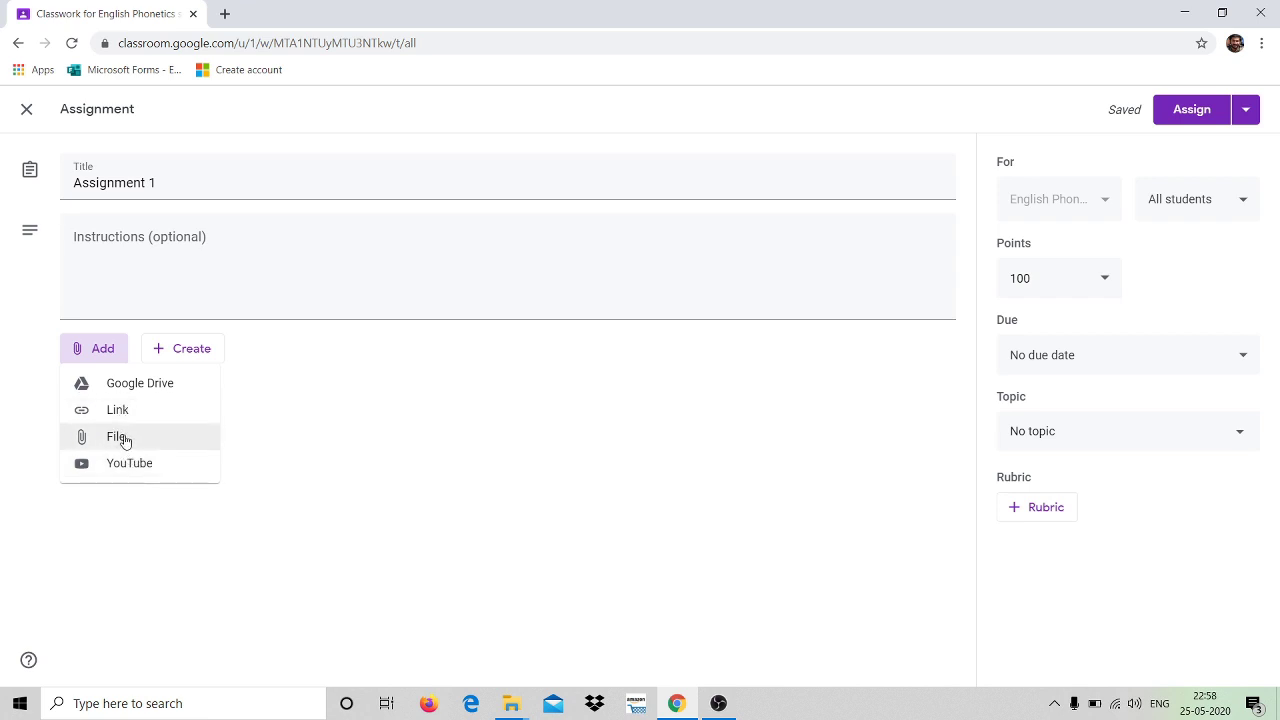
click(124, 438)
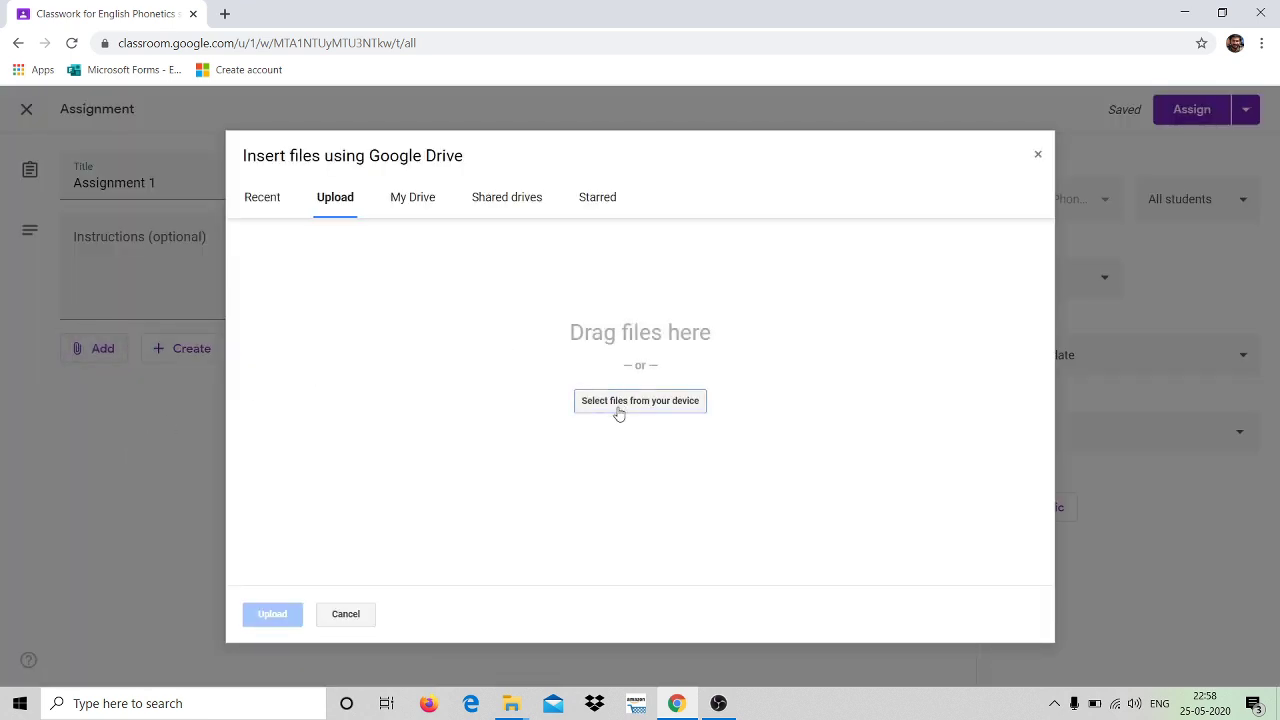
click(620, 404)
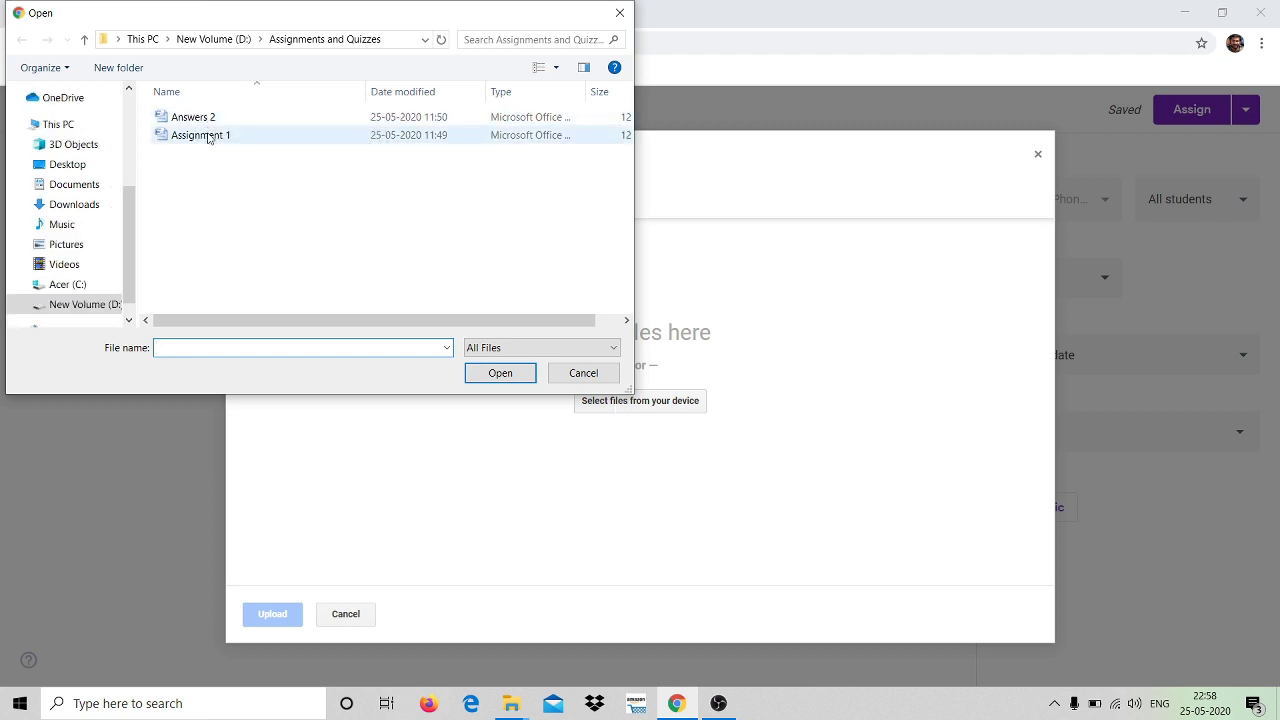
click(209, 137)
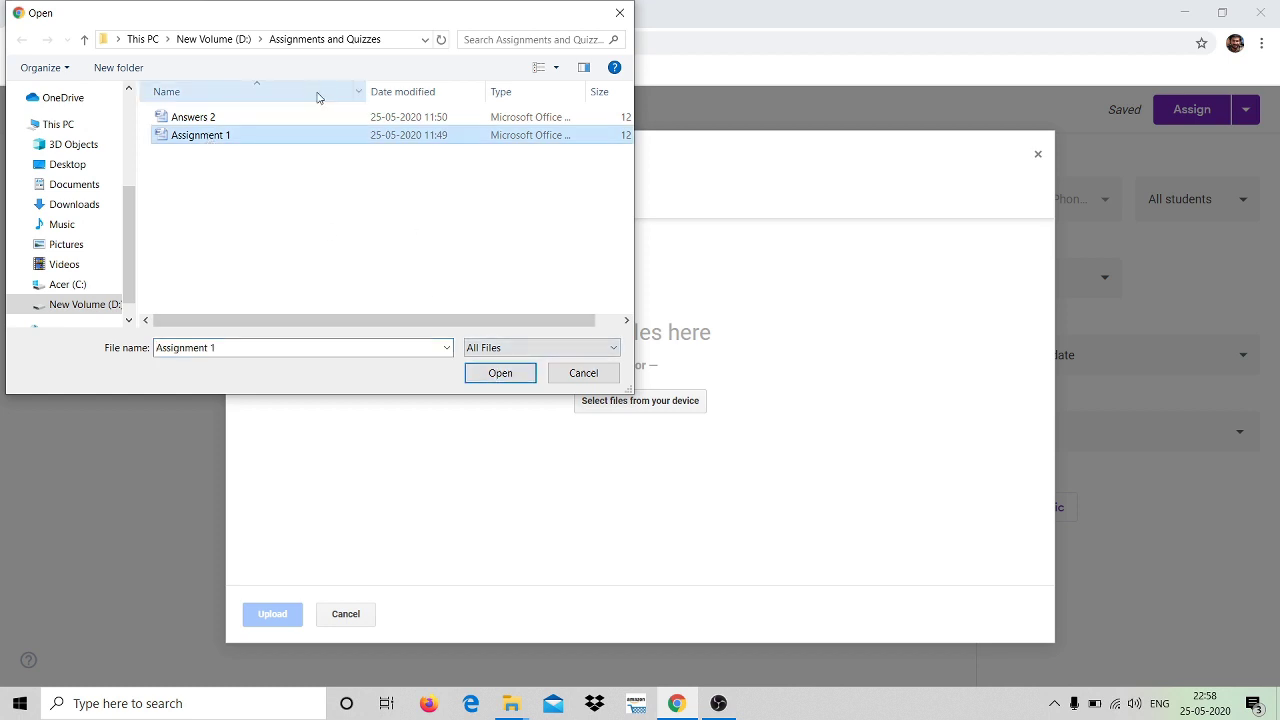
click(497, 373)
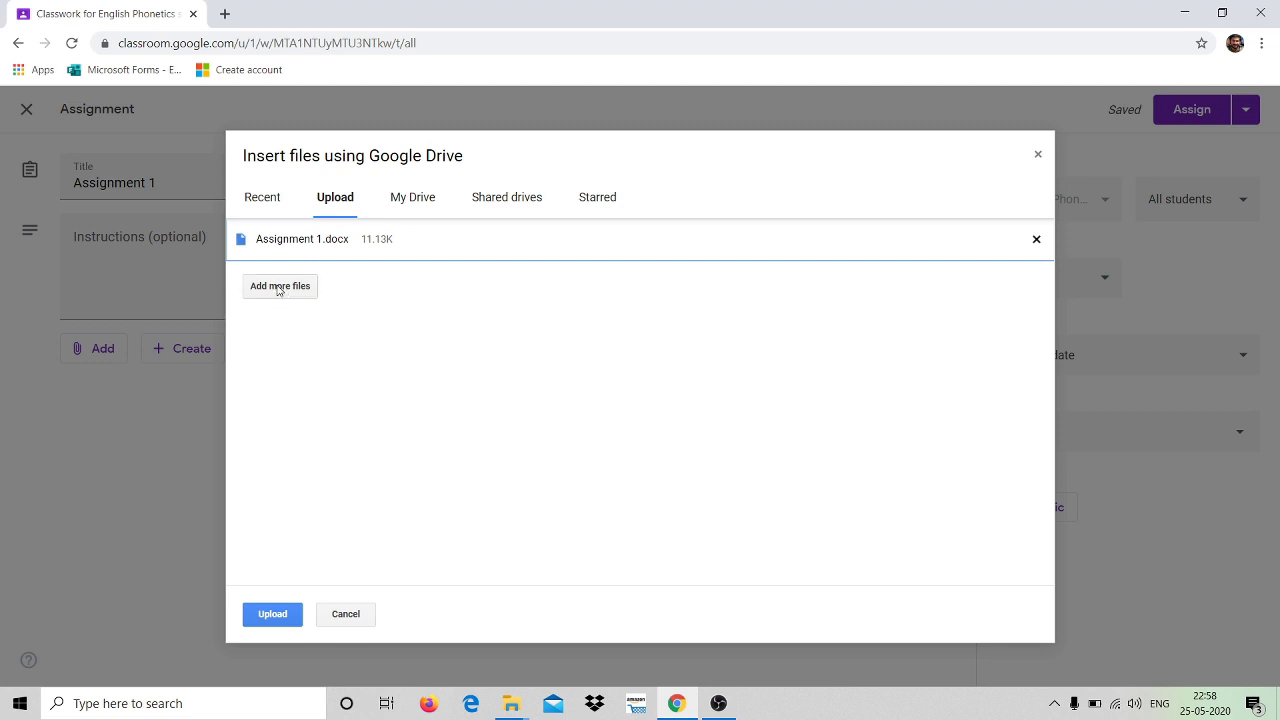
click(280, 615)
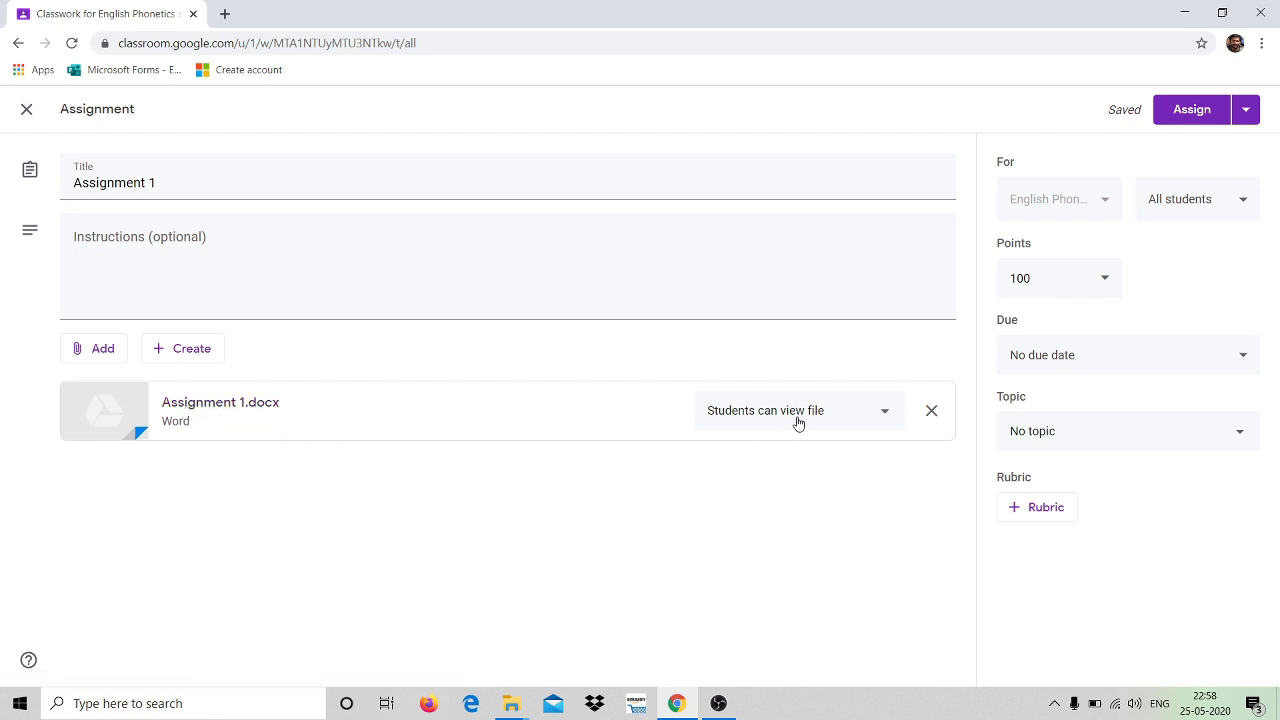
Set the attached file's access to "Students can view file" and address the assignment to all students.
click(886, 417)
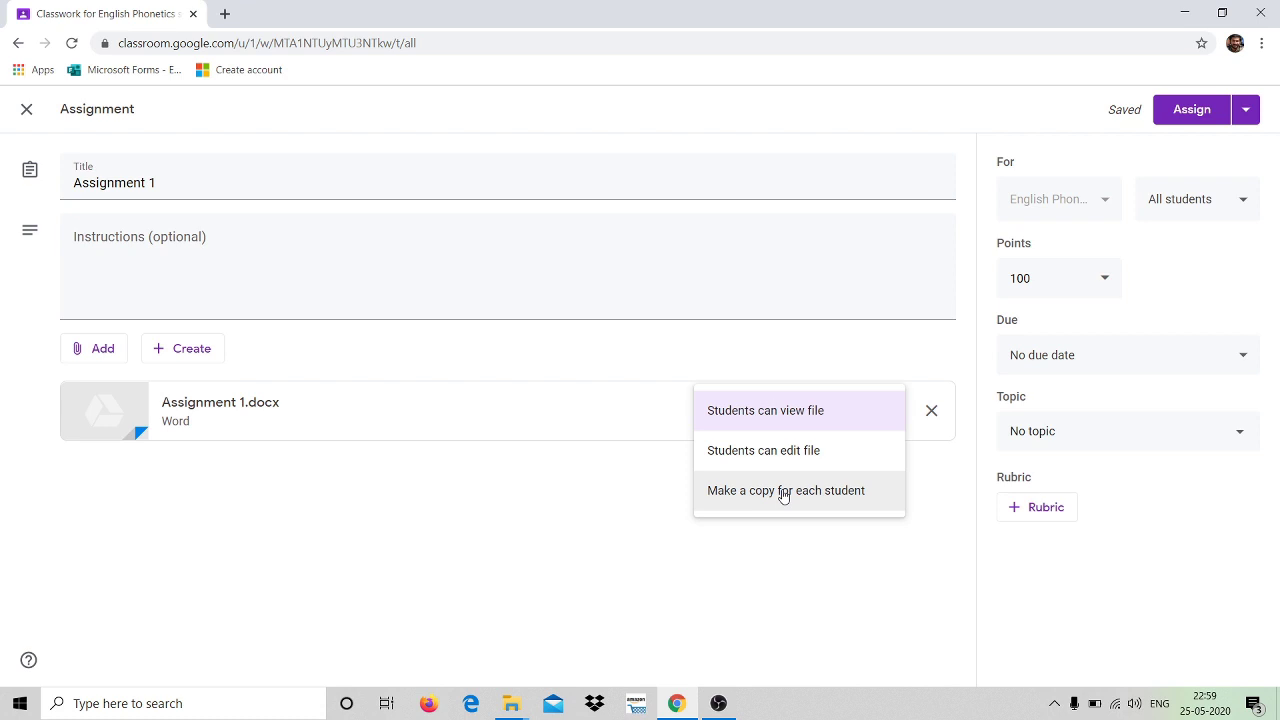
click(778, 410)
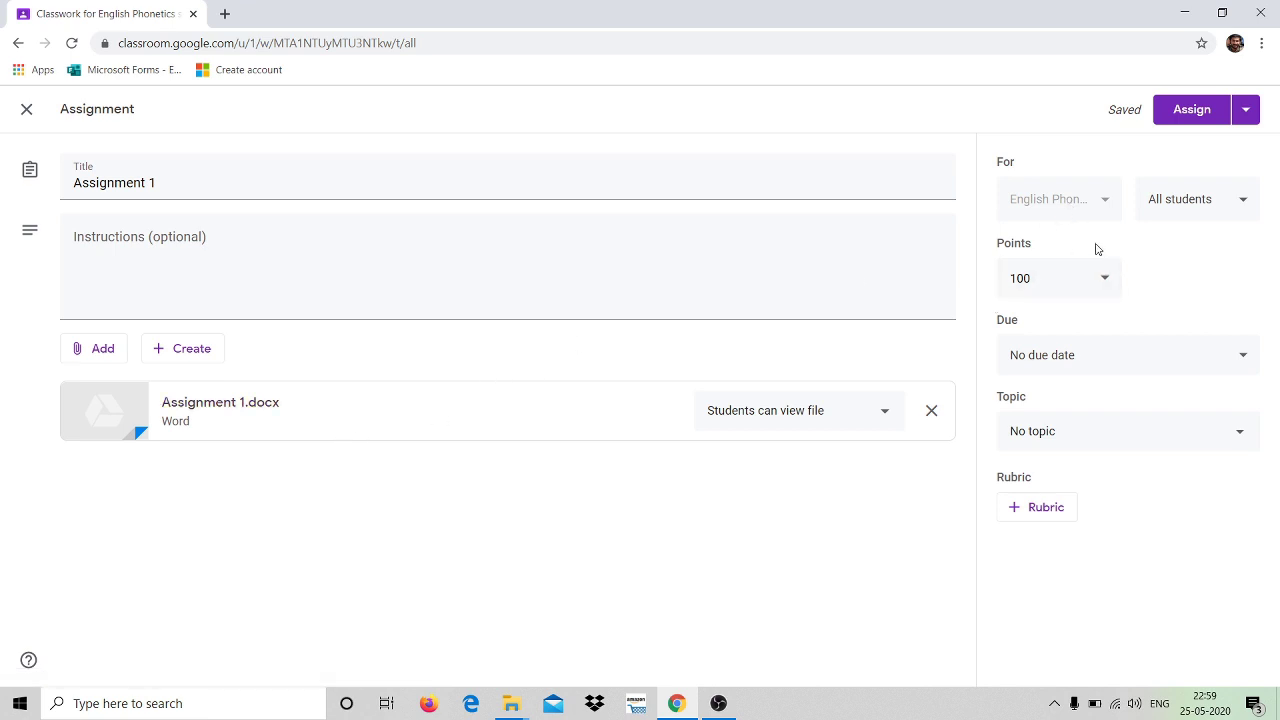
click(1243, 205)
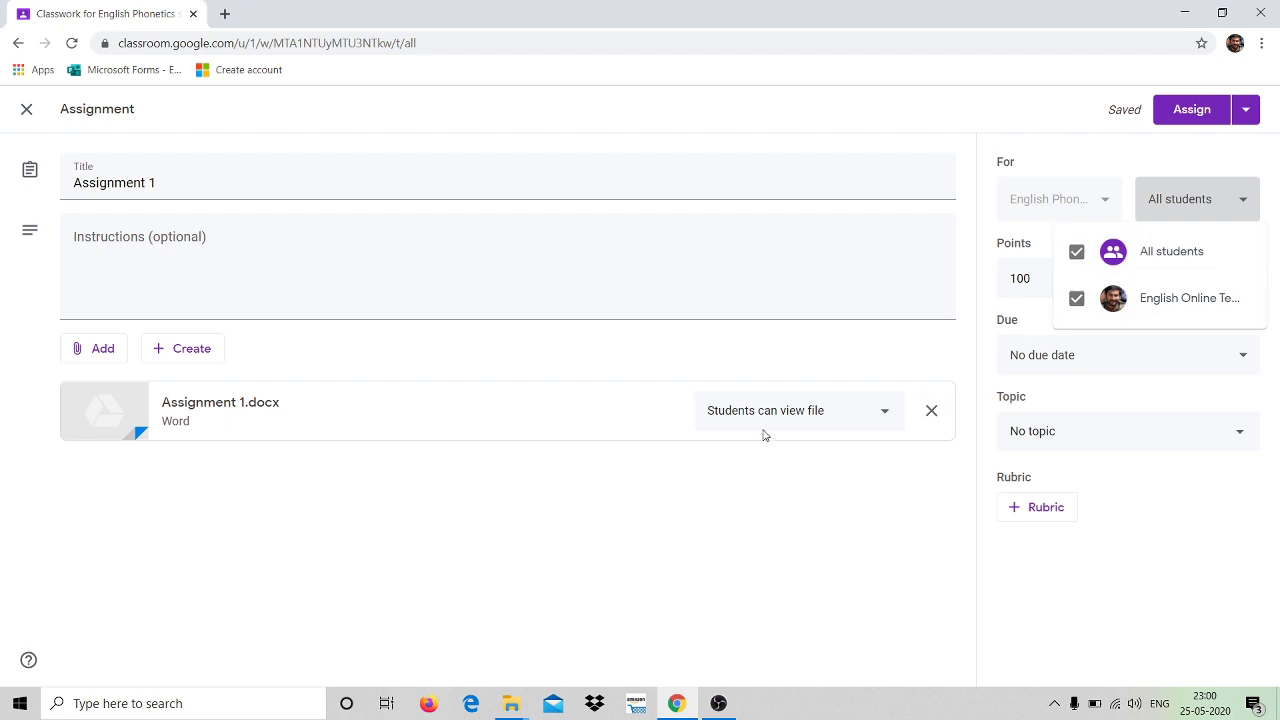
click(1191, 257)
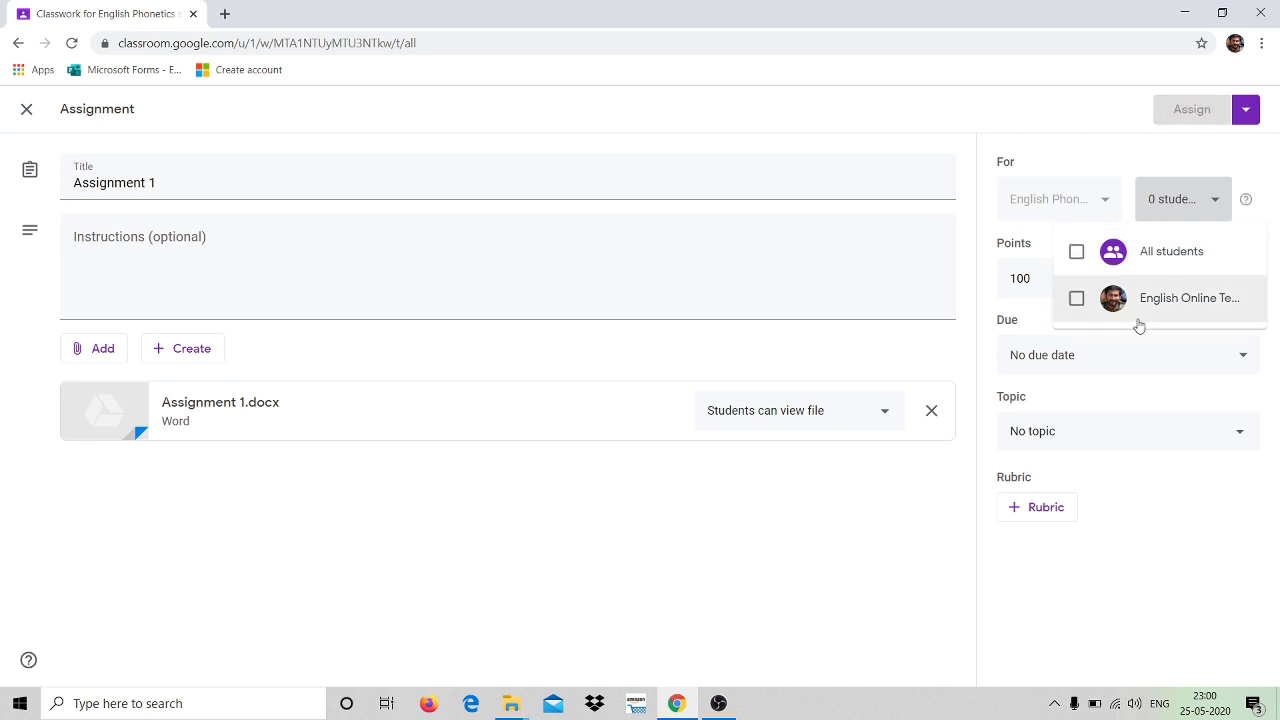
click(1163, 261)
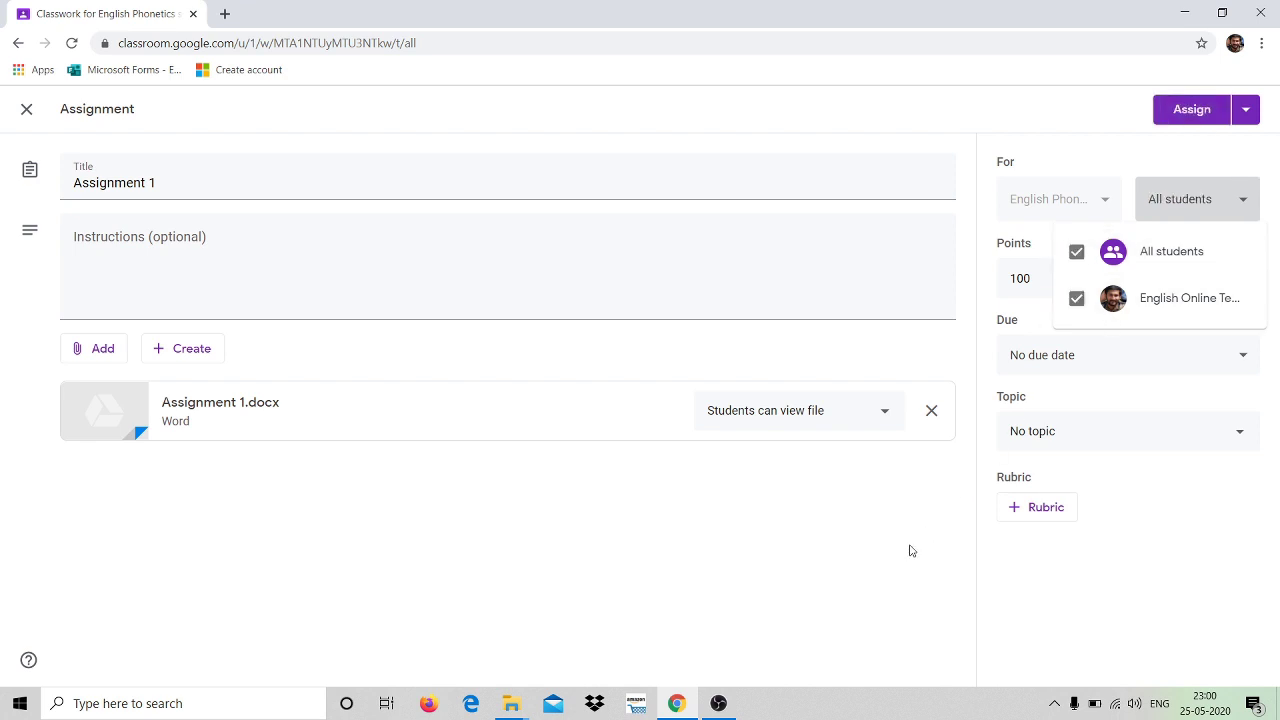
click(867, 553)
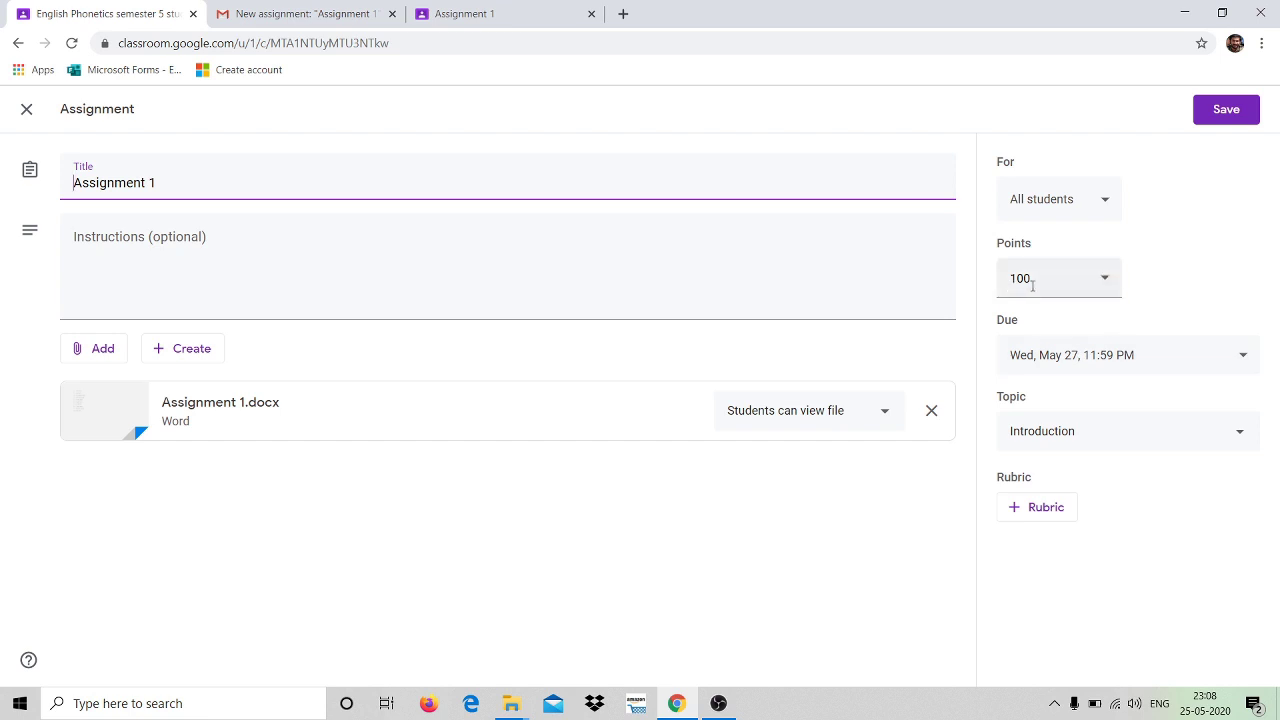
Set the assignment's points to 10.
click(1107, 283)
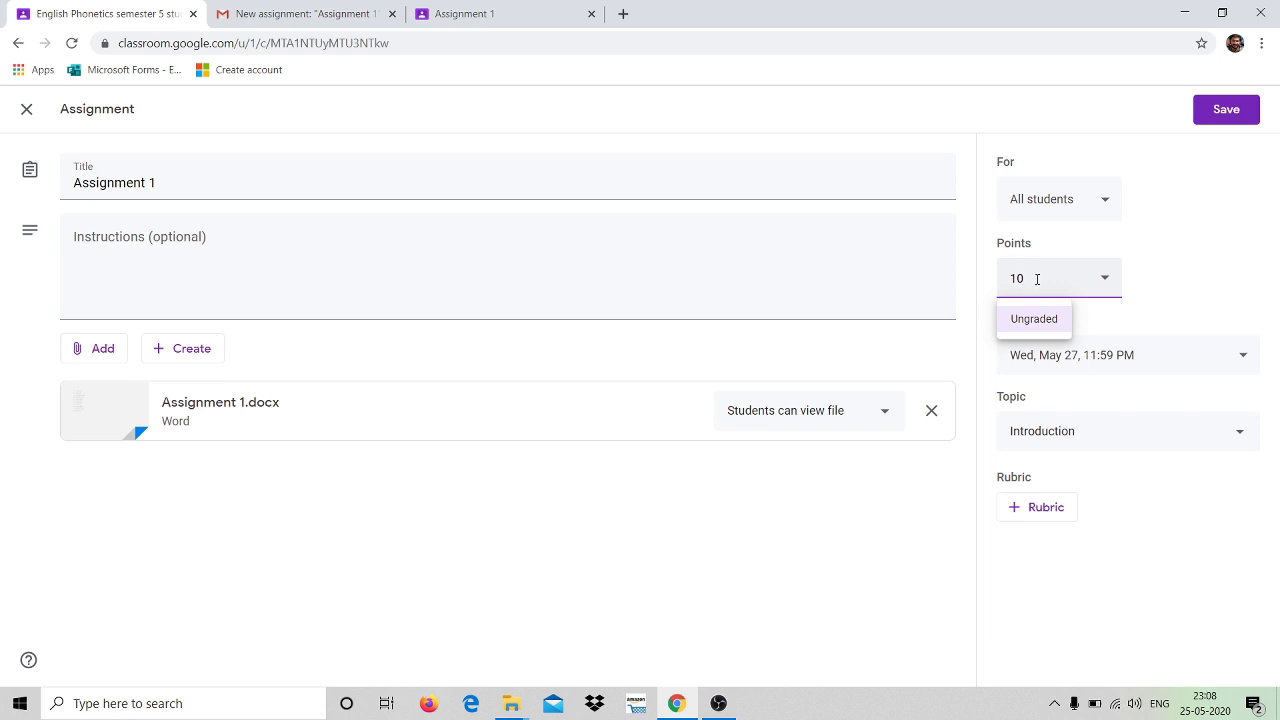
click(1177, 274)
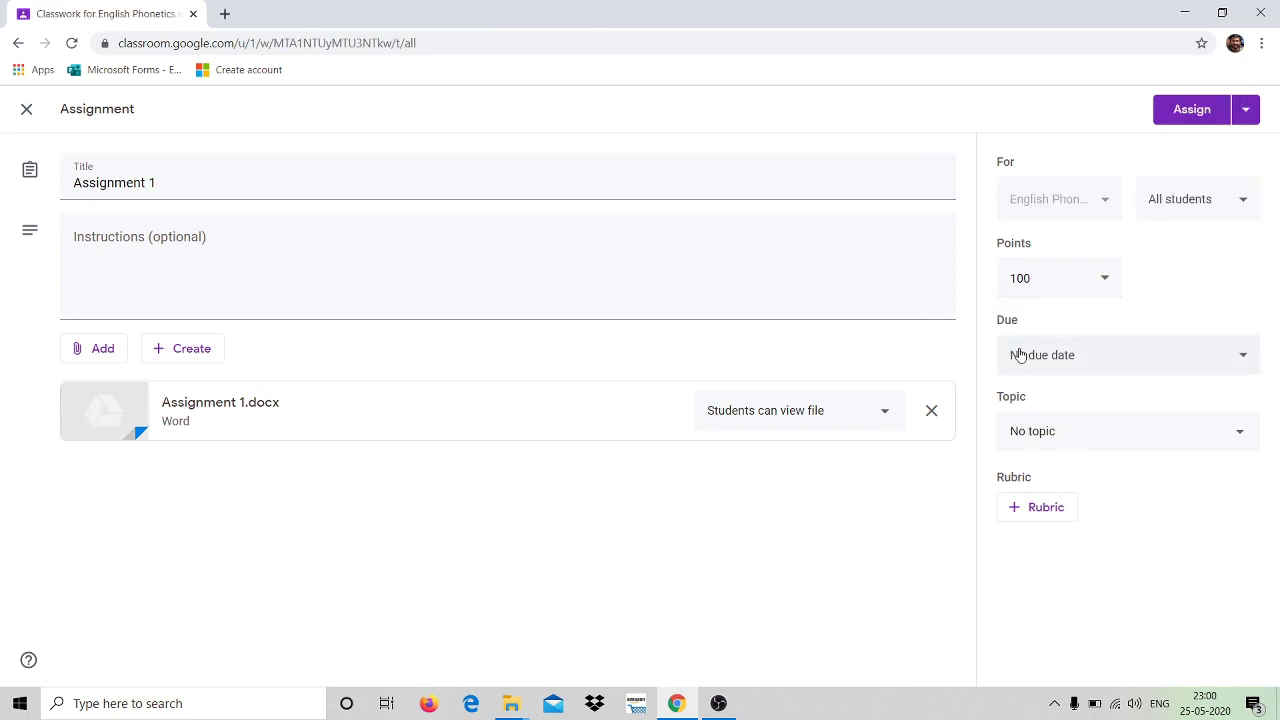
Set the due date to May 27, 2020 at 11:59 PM and file the assignment under the Introduction topic.
click(1243, 358)
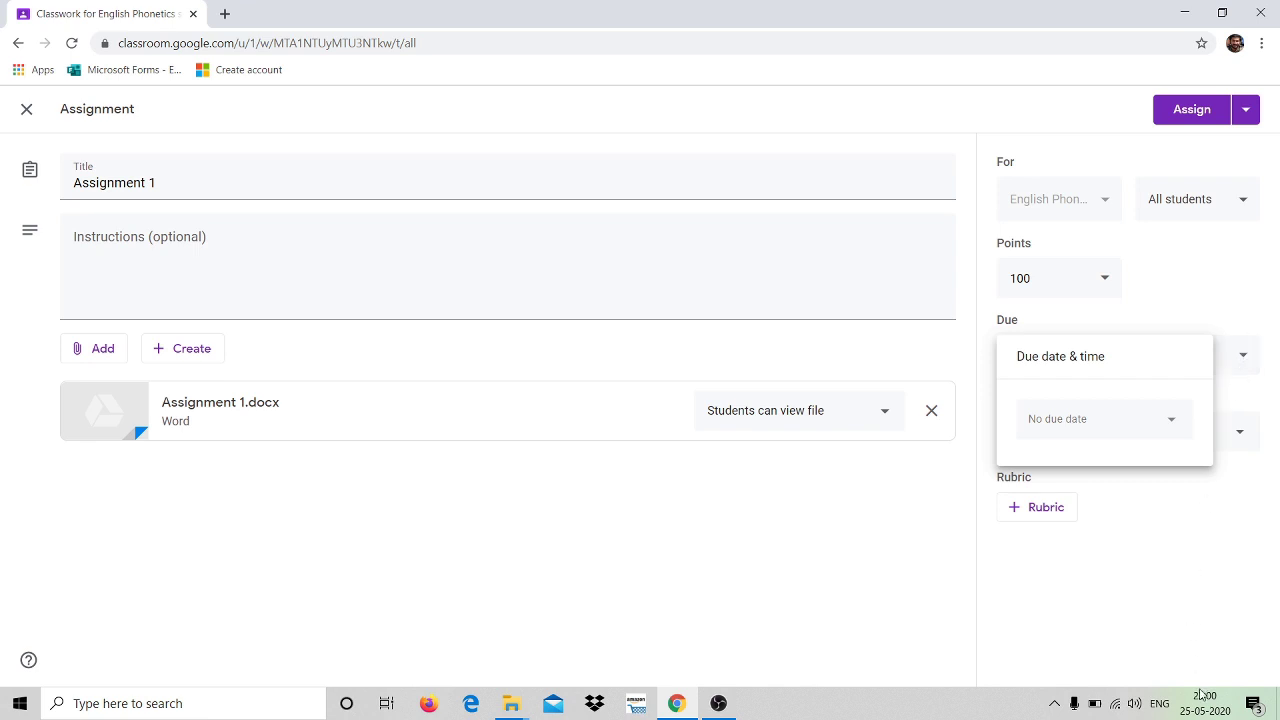
click(1123, 418)
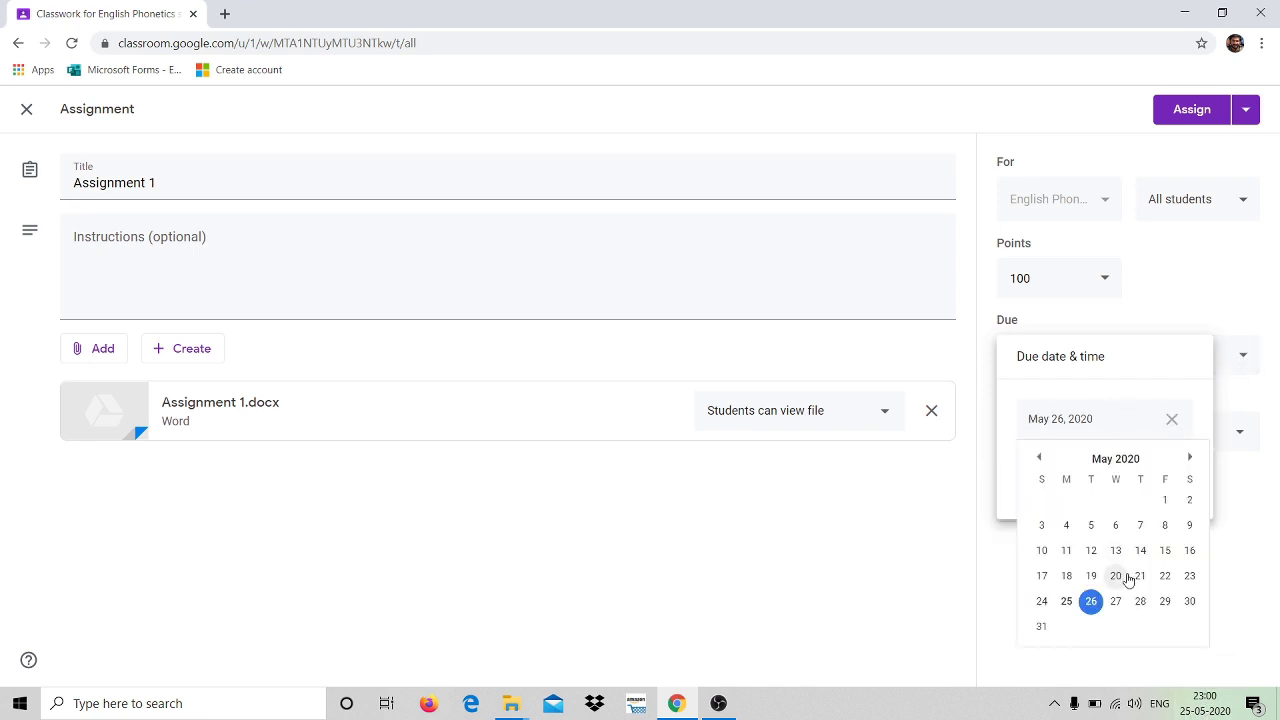
click(1116, 602)
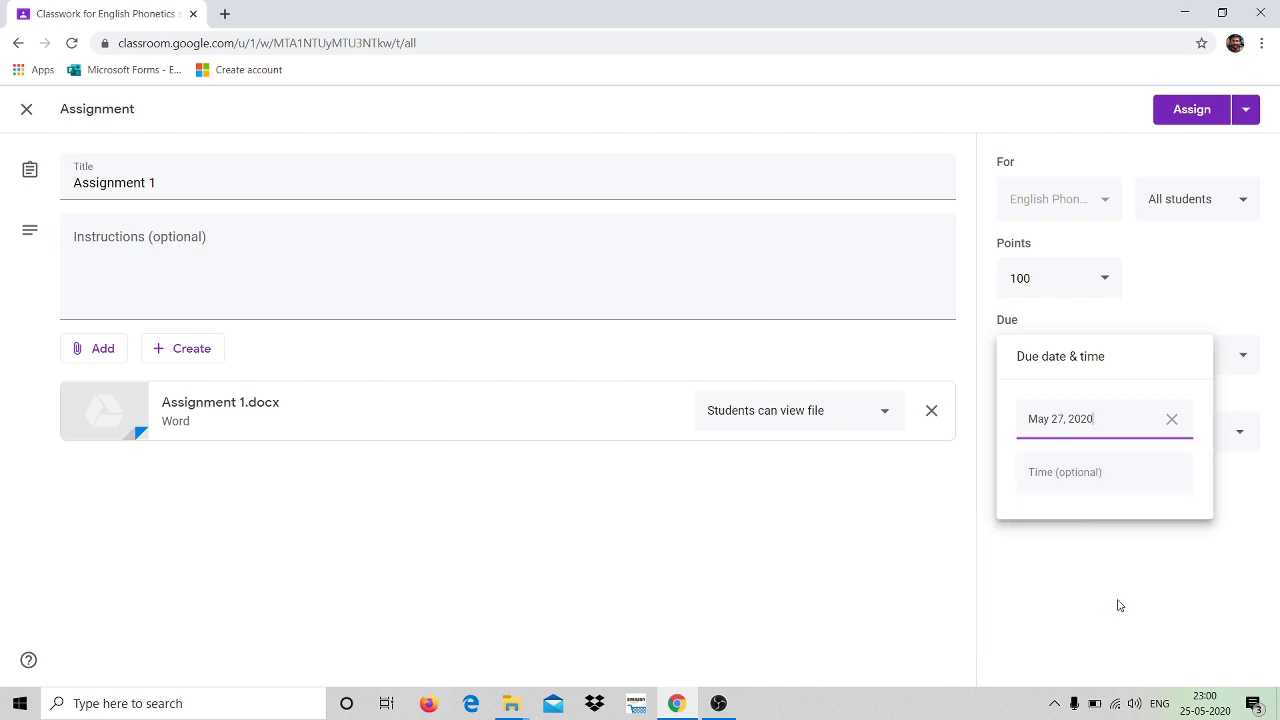
click(1092, 476)
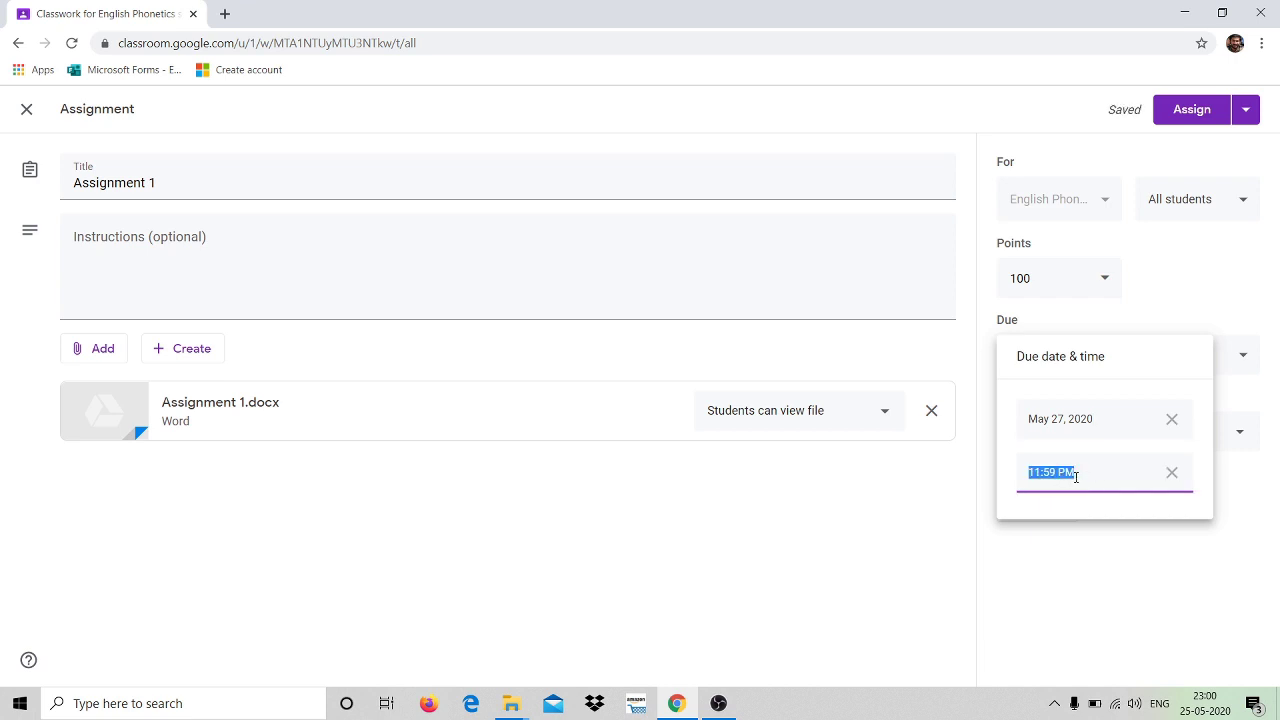
click(1095, 552)
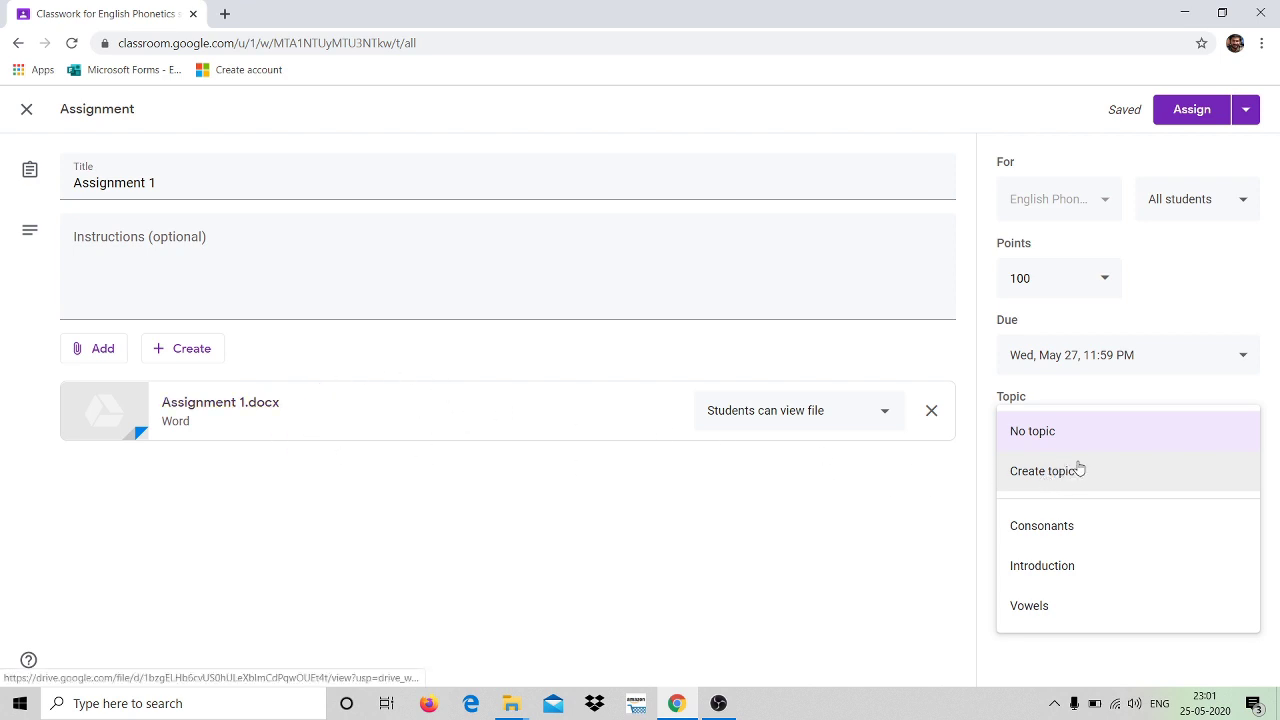
click(1072, 569)
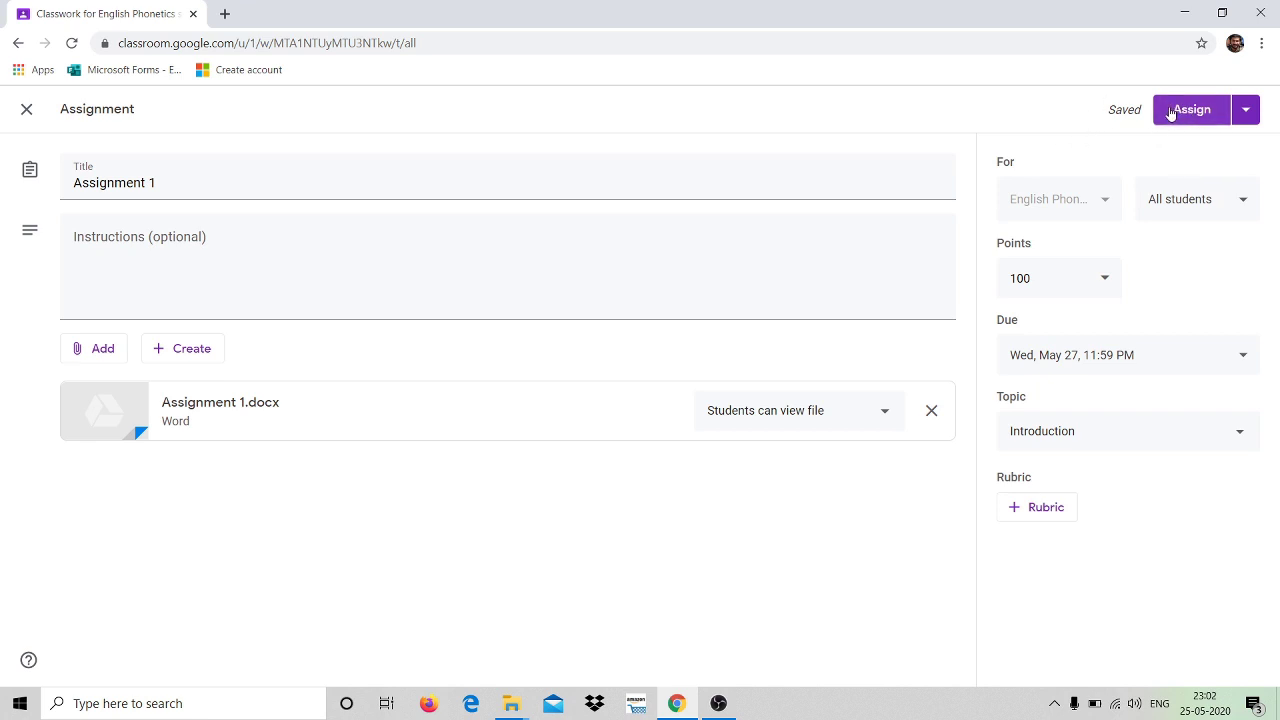
click(1246, 116)
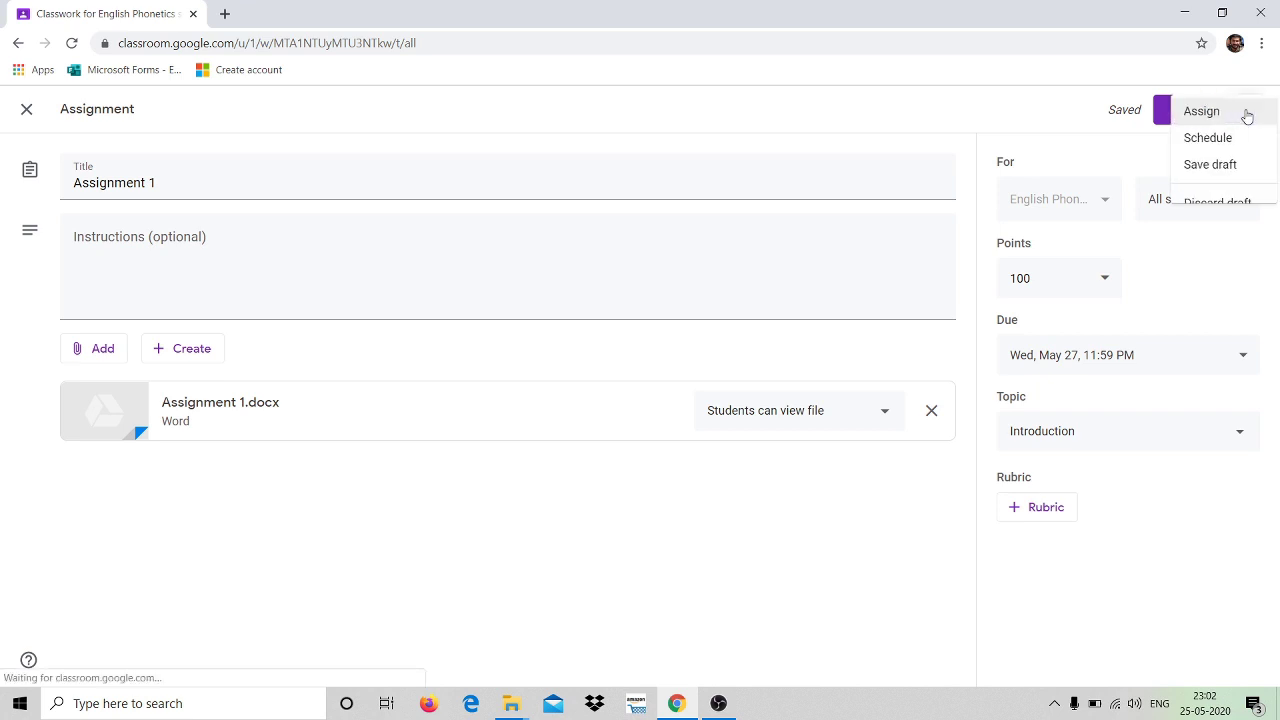
click(1201, 143)
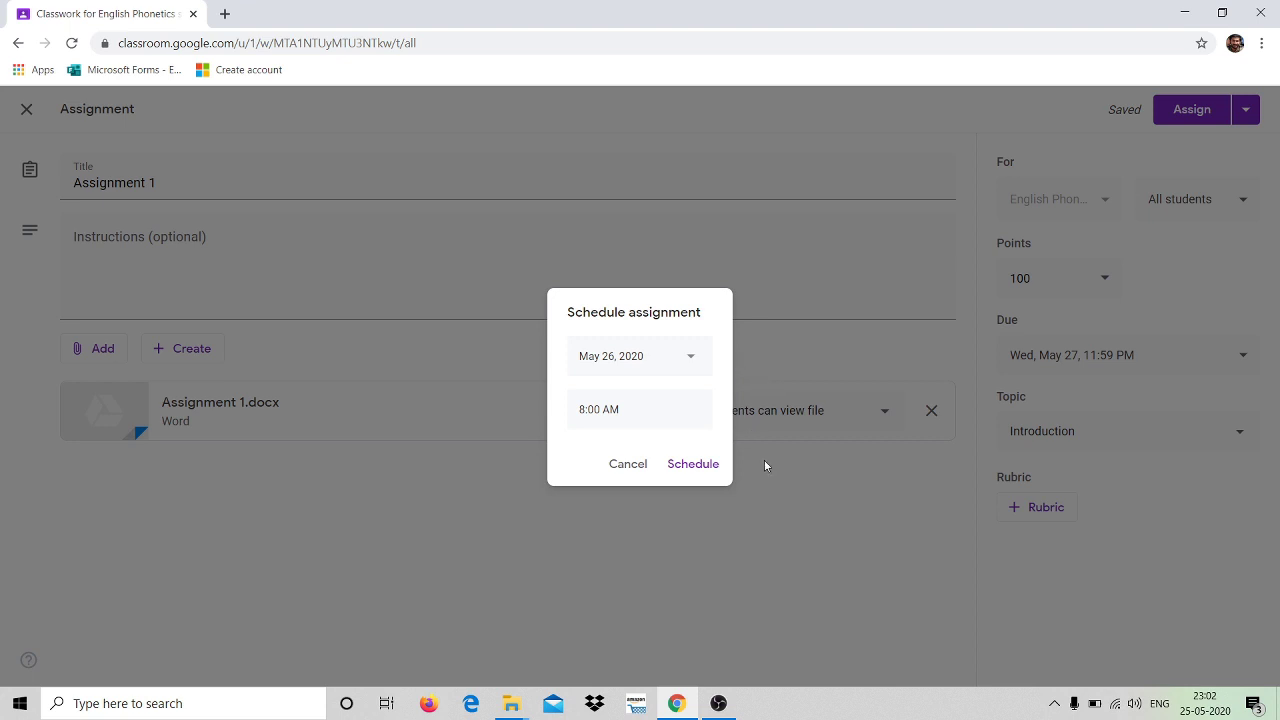
click(776, 523)
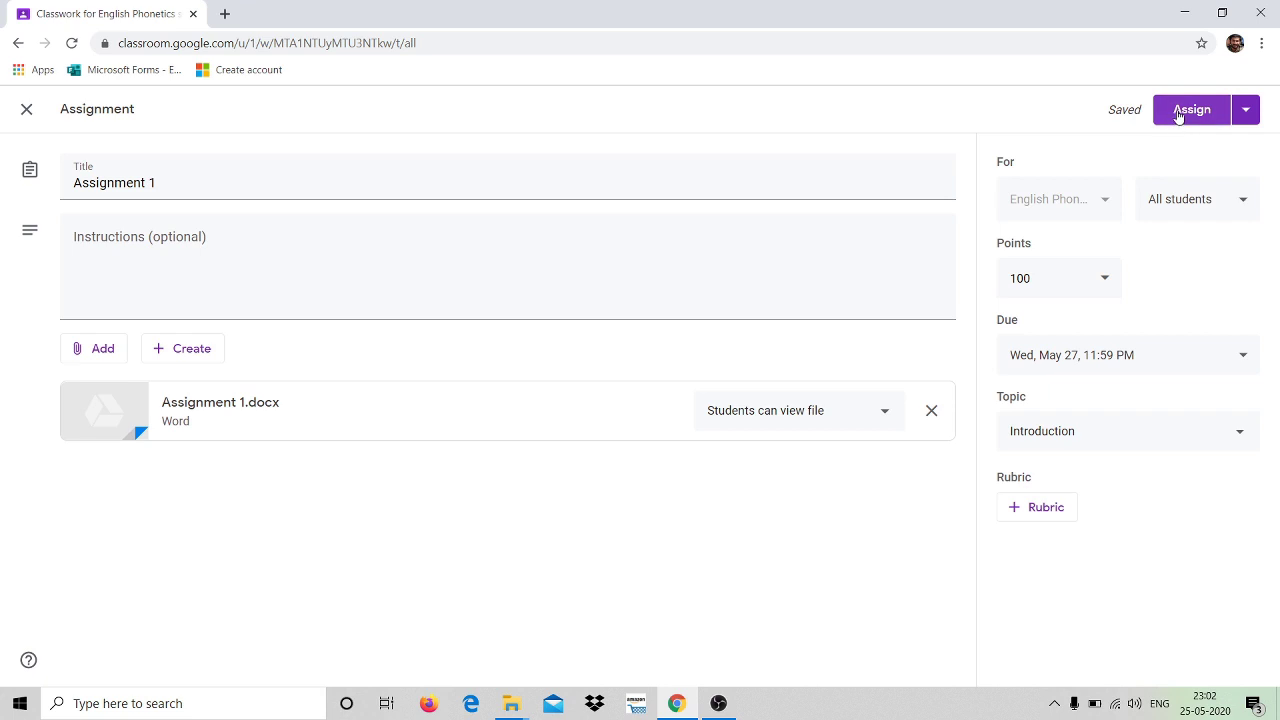
Assign Assignment 1 to the class immediately and open its post from the class Stream.
click(1182, 112)
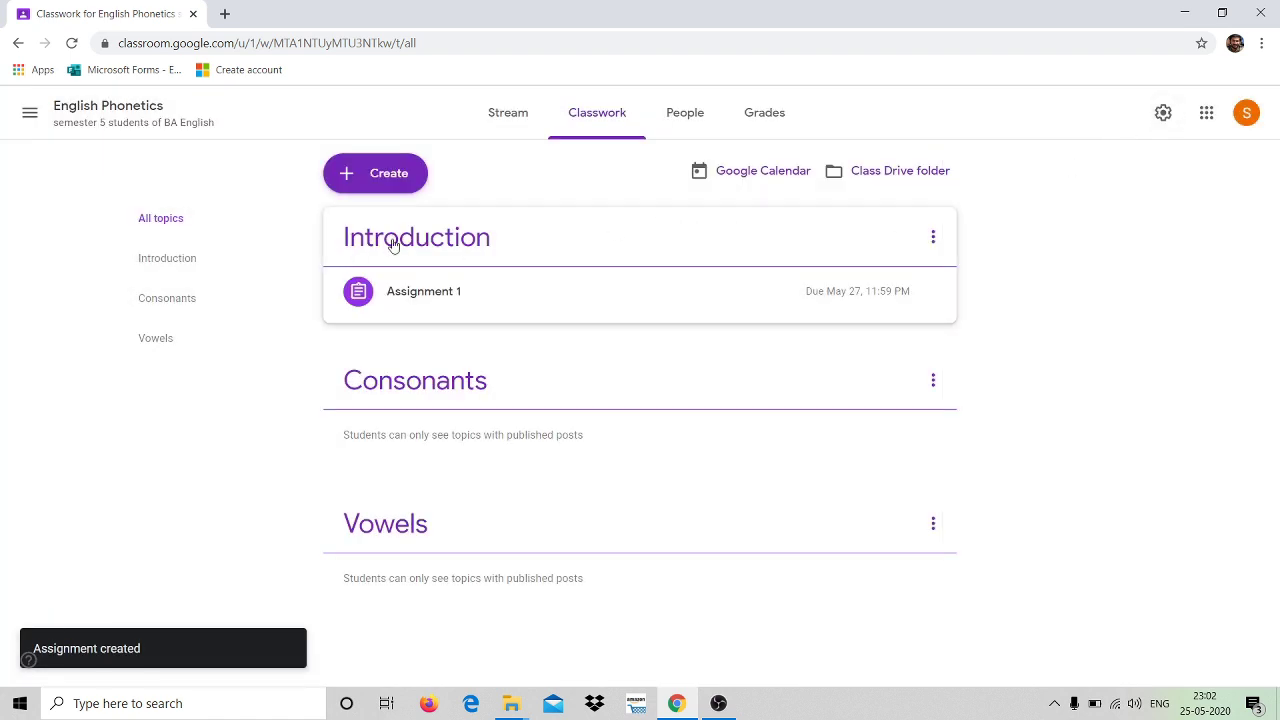
click(498, 119)
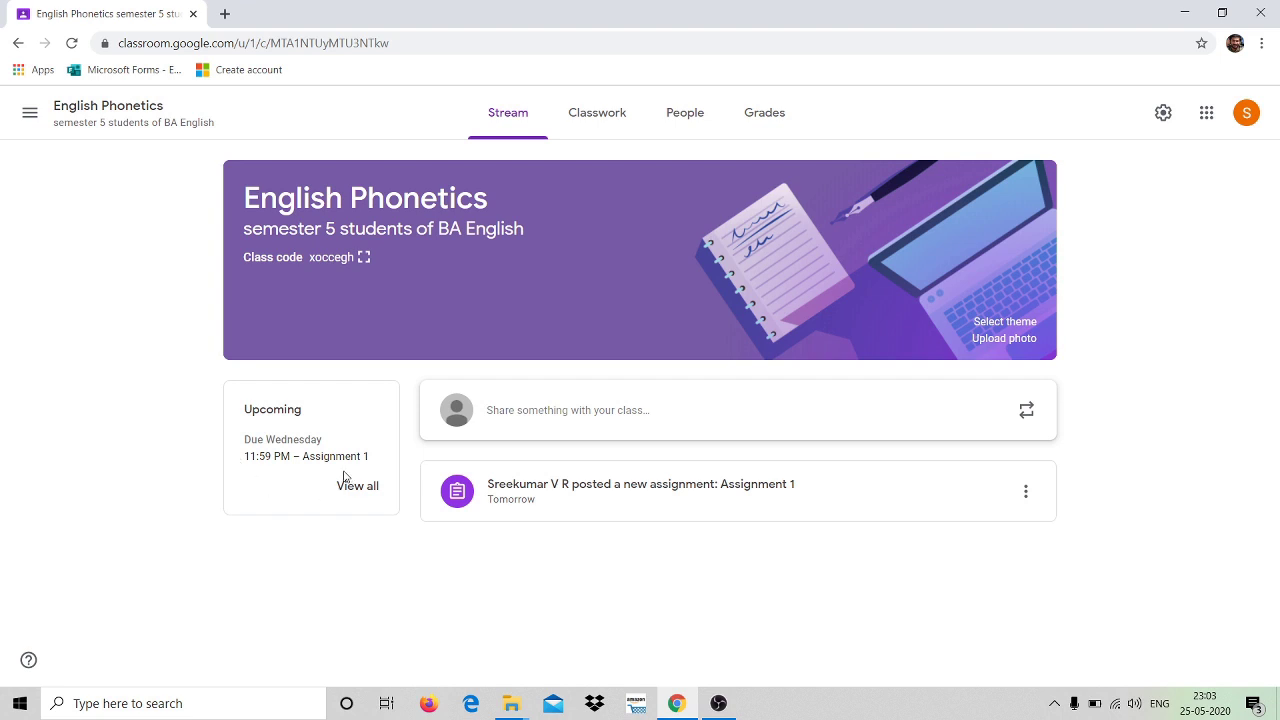
click(719, 489)
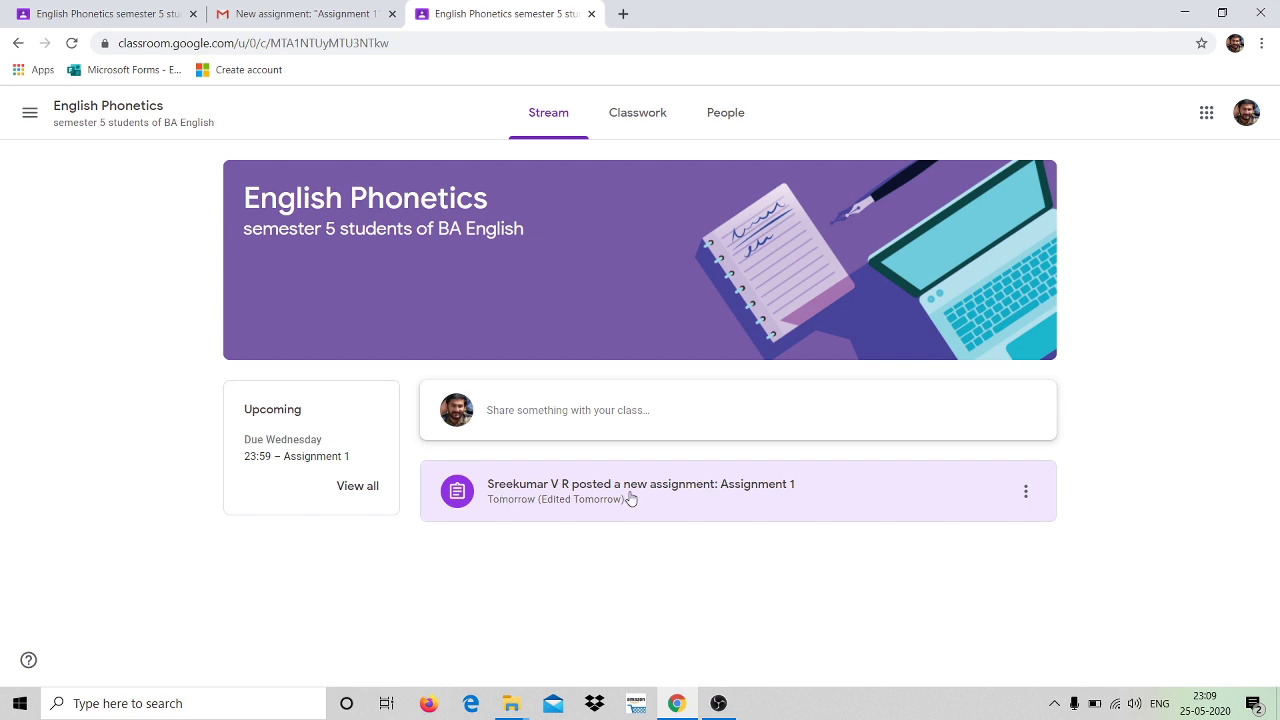
Open the Assignment 1 post in the student's class view and read the attached Assignment 1.docx.
click(796, 500)
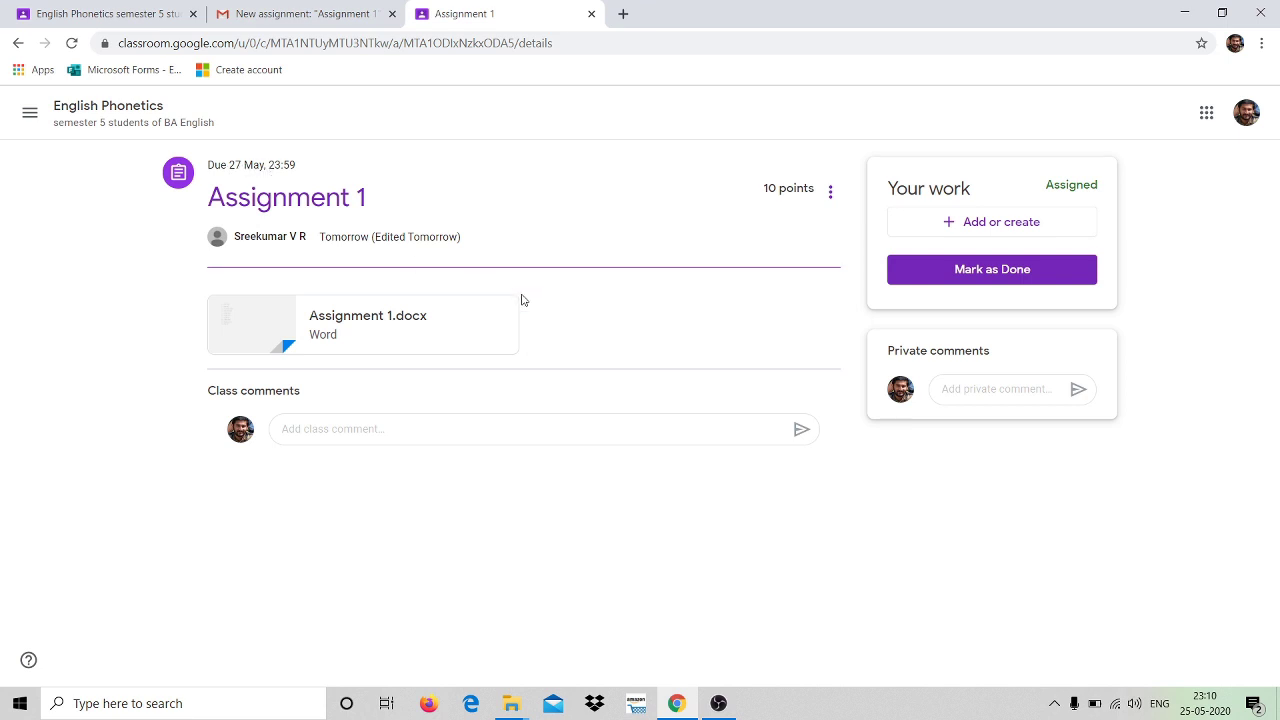
click(240, 322)
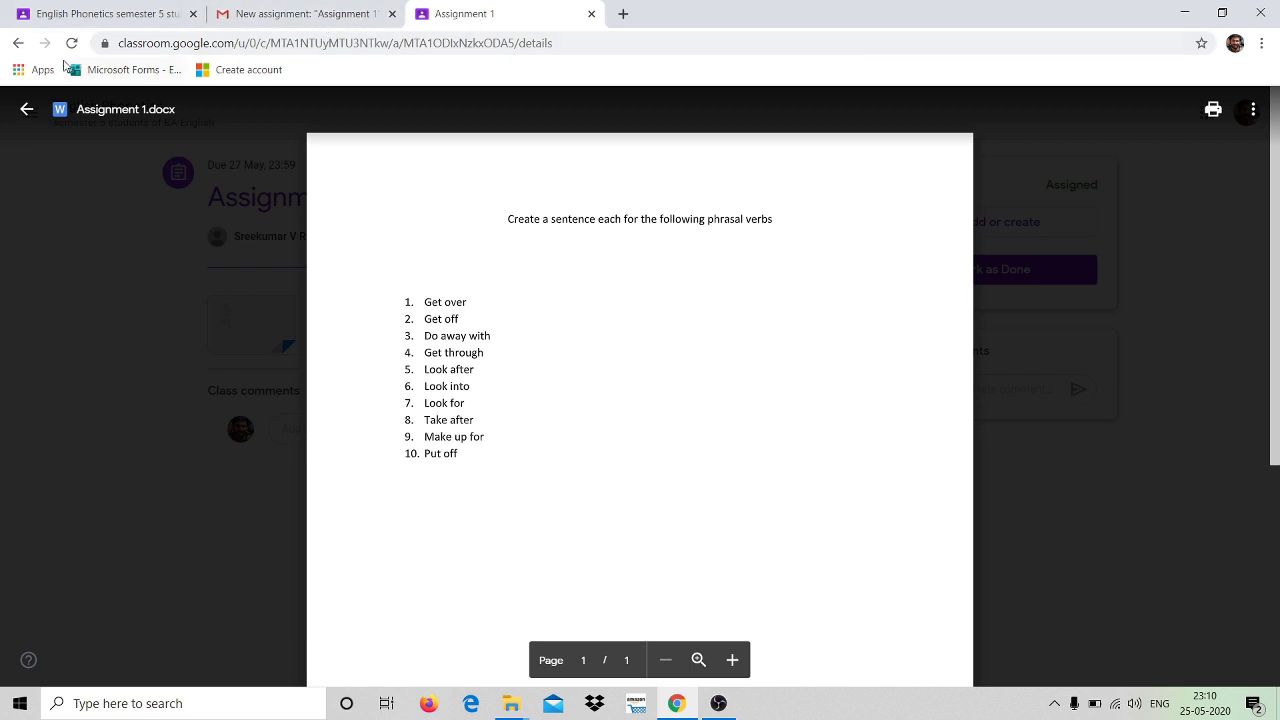
click(18, 44)
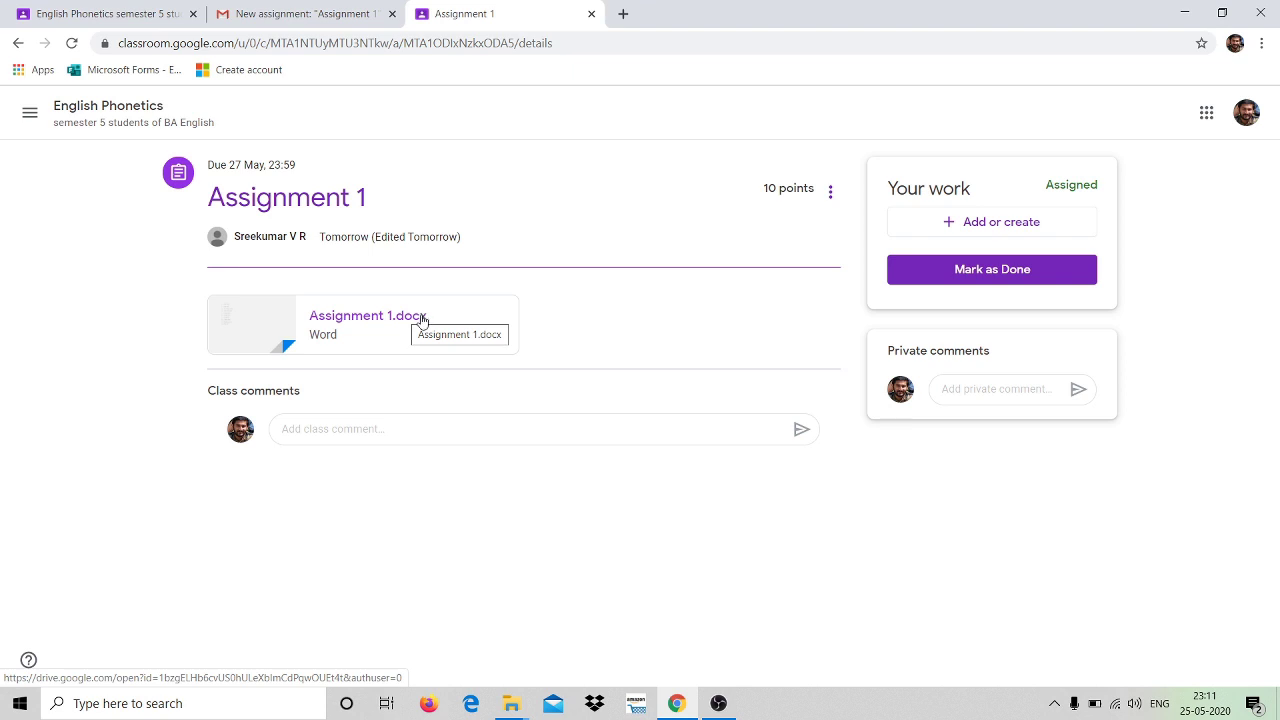
Upload Answers 2.docx from the Assignments and Quizzes folder on the device as the student's work.
click(969, 227)
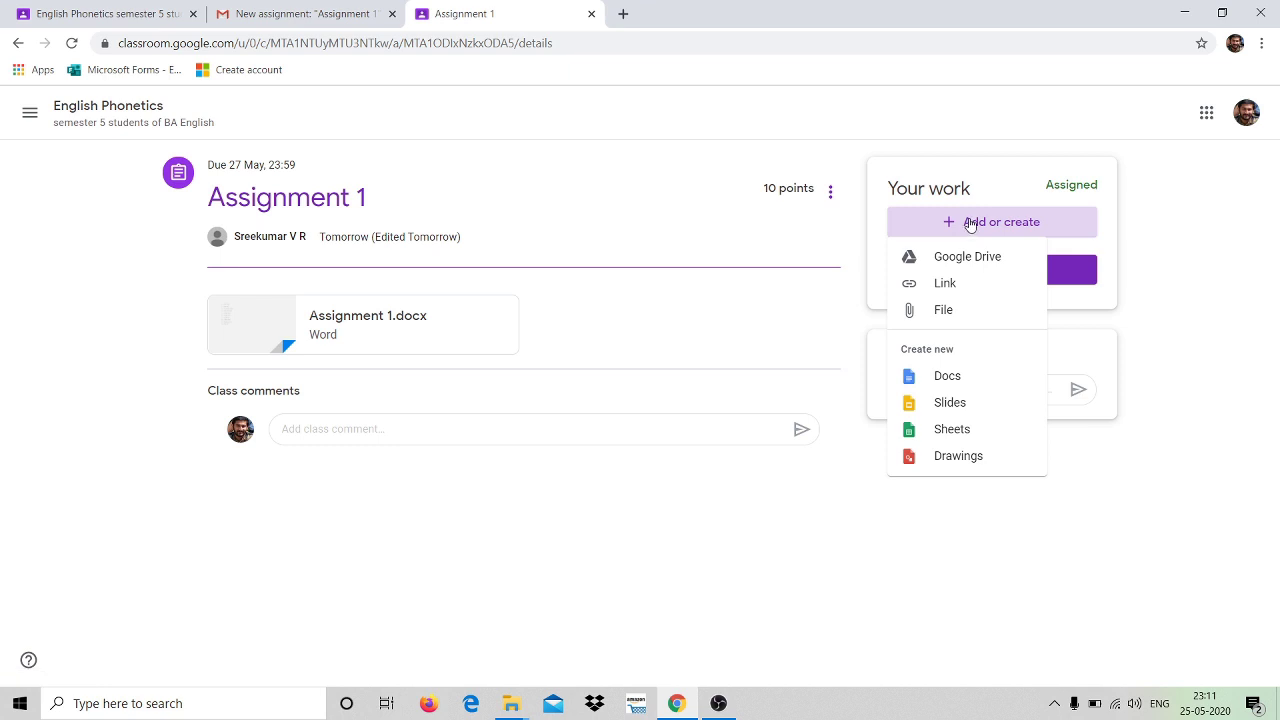
click(952, 313)
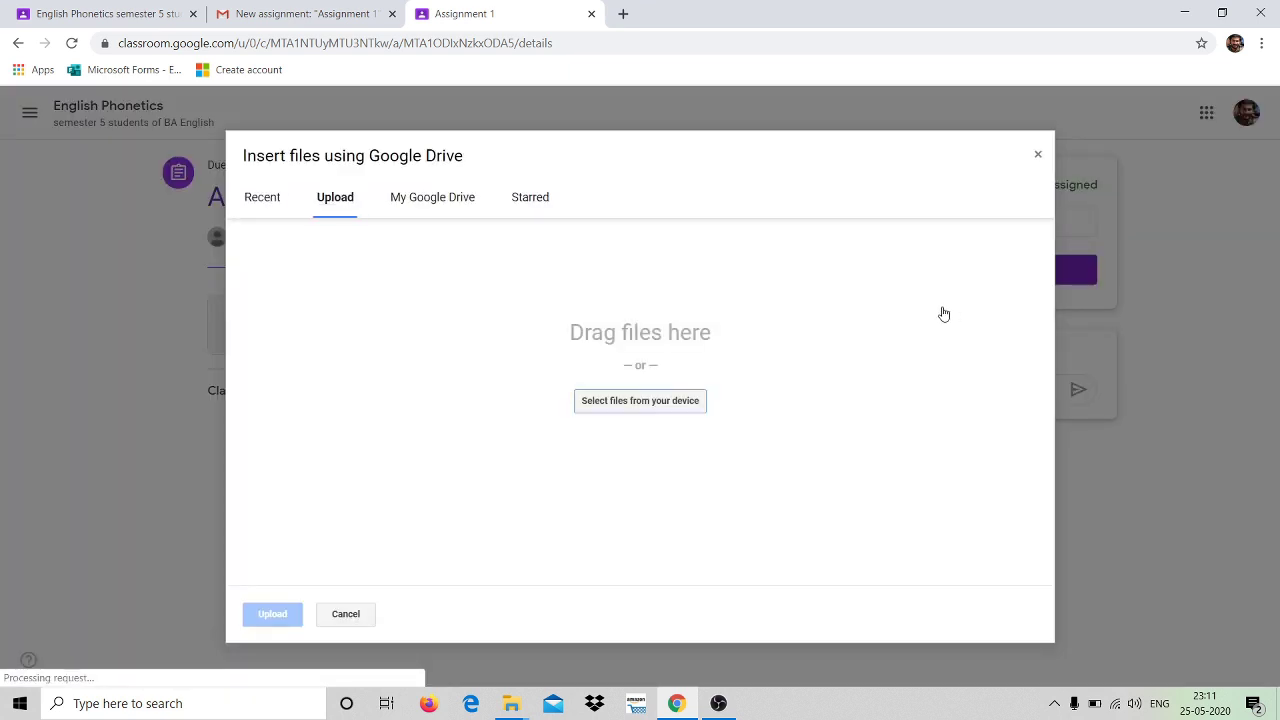
click(633, 405)
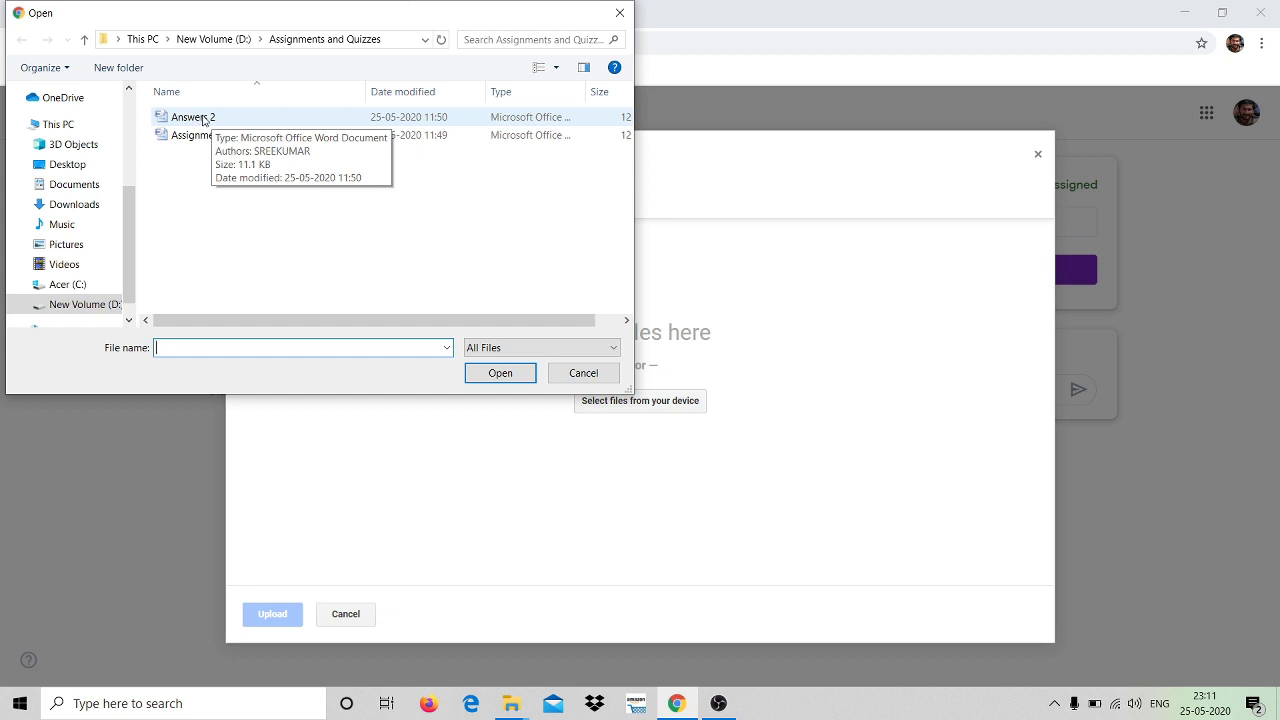
click(203, 118)
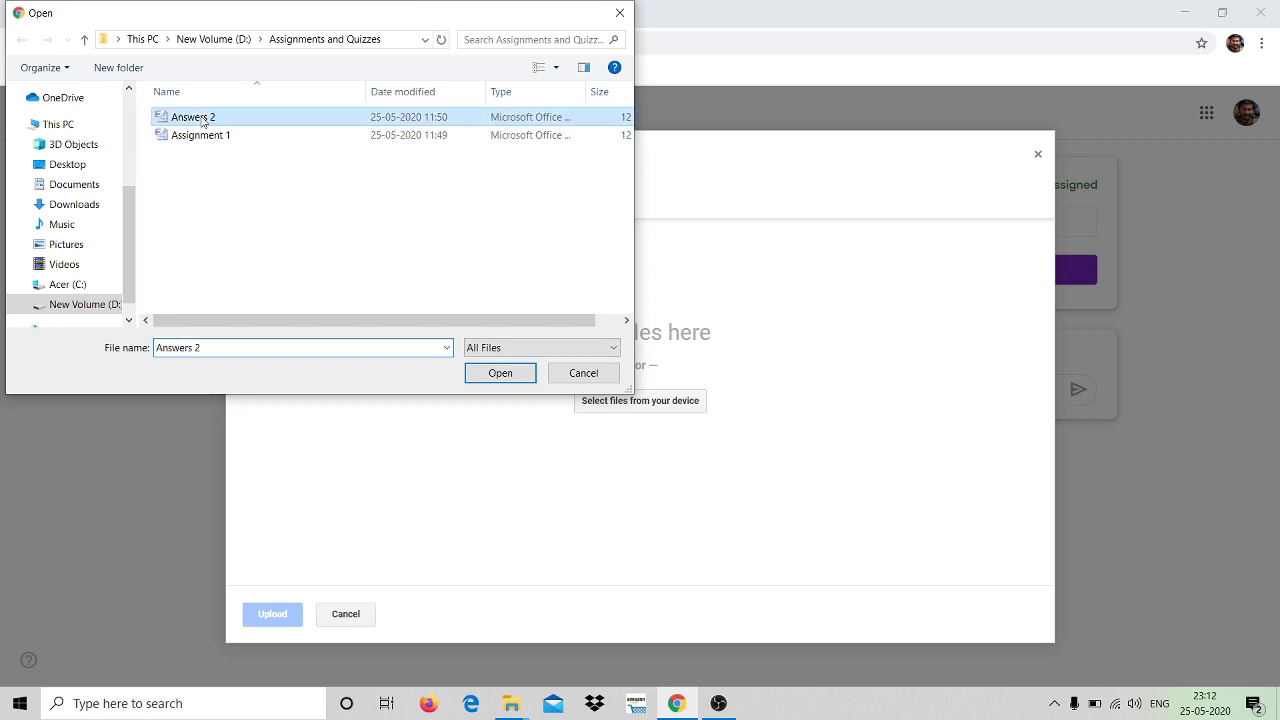
click(500, 372)
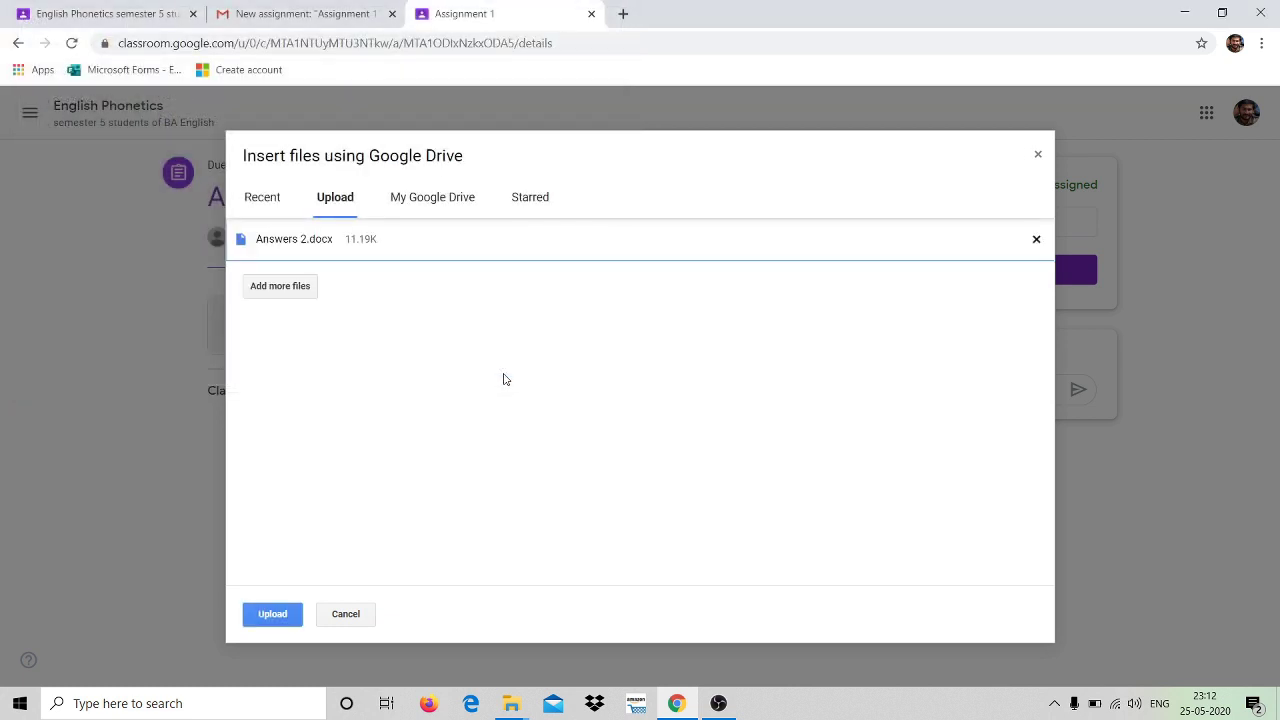
click(272, 615)
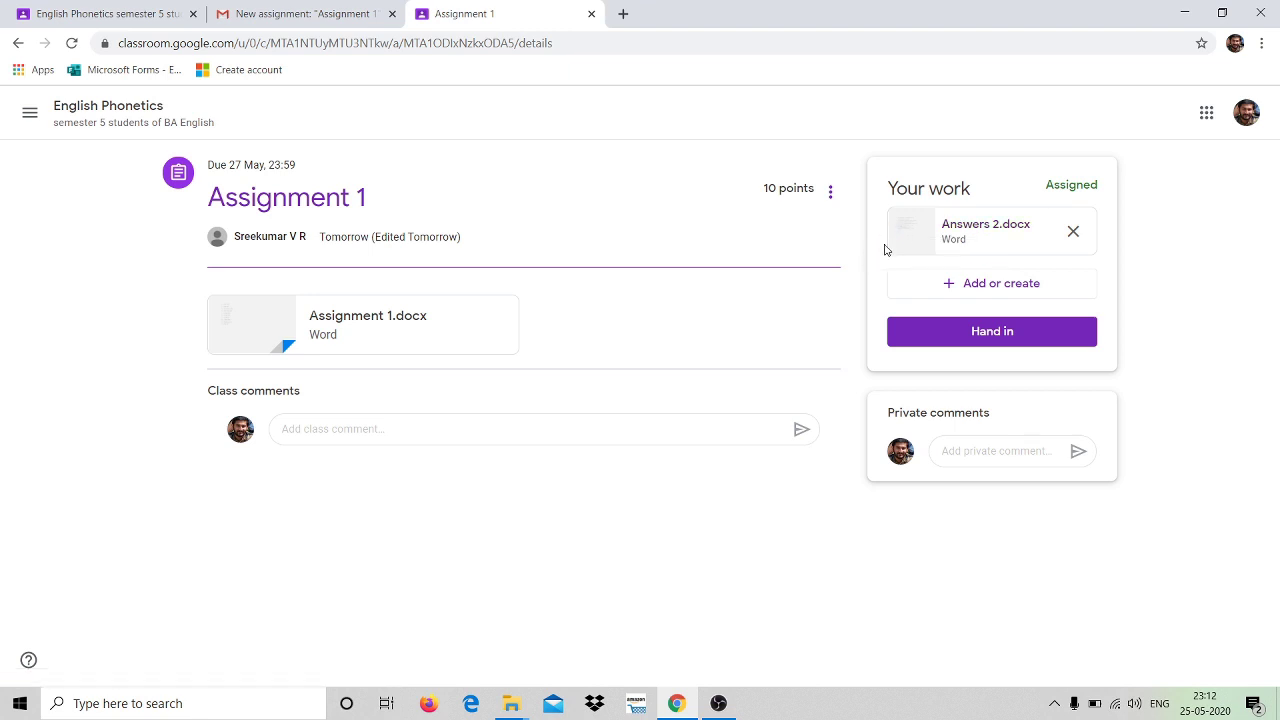
Hand in Answers 2.docx for Assignment 1.
click(961, 333)
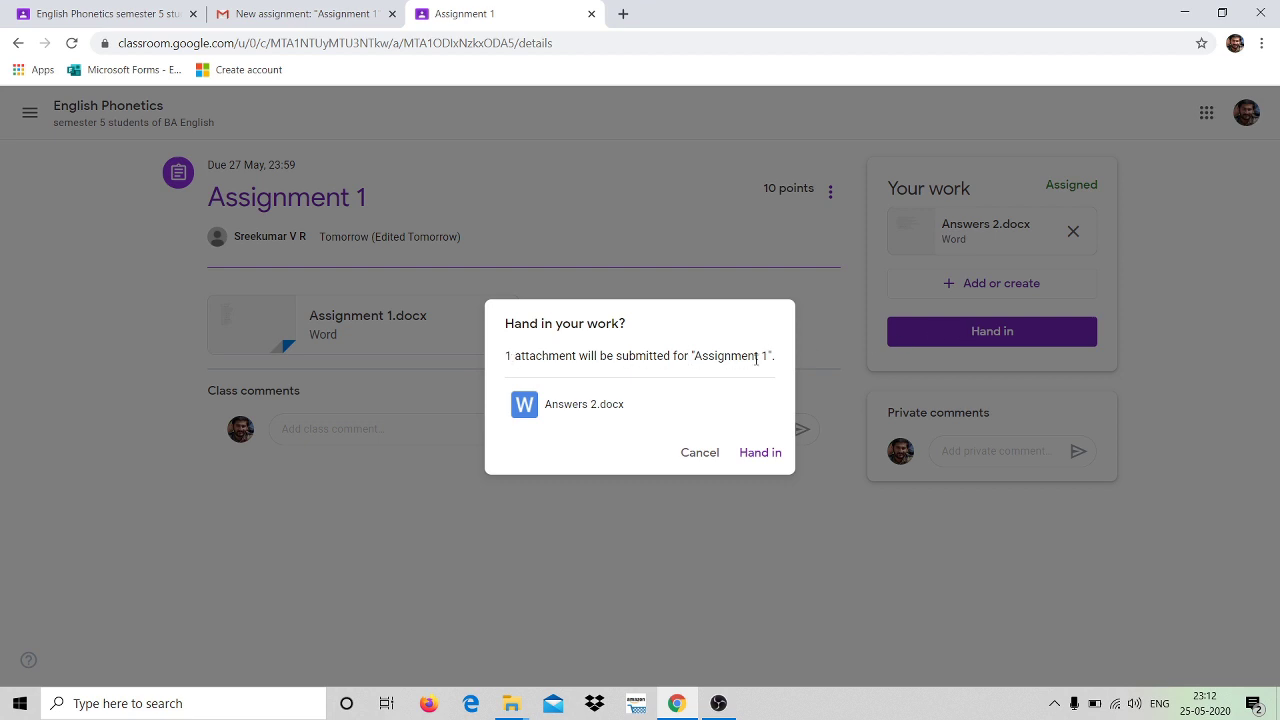
click(758, 455)
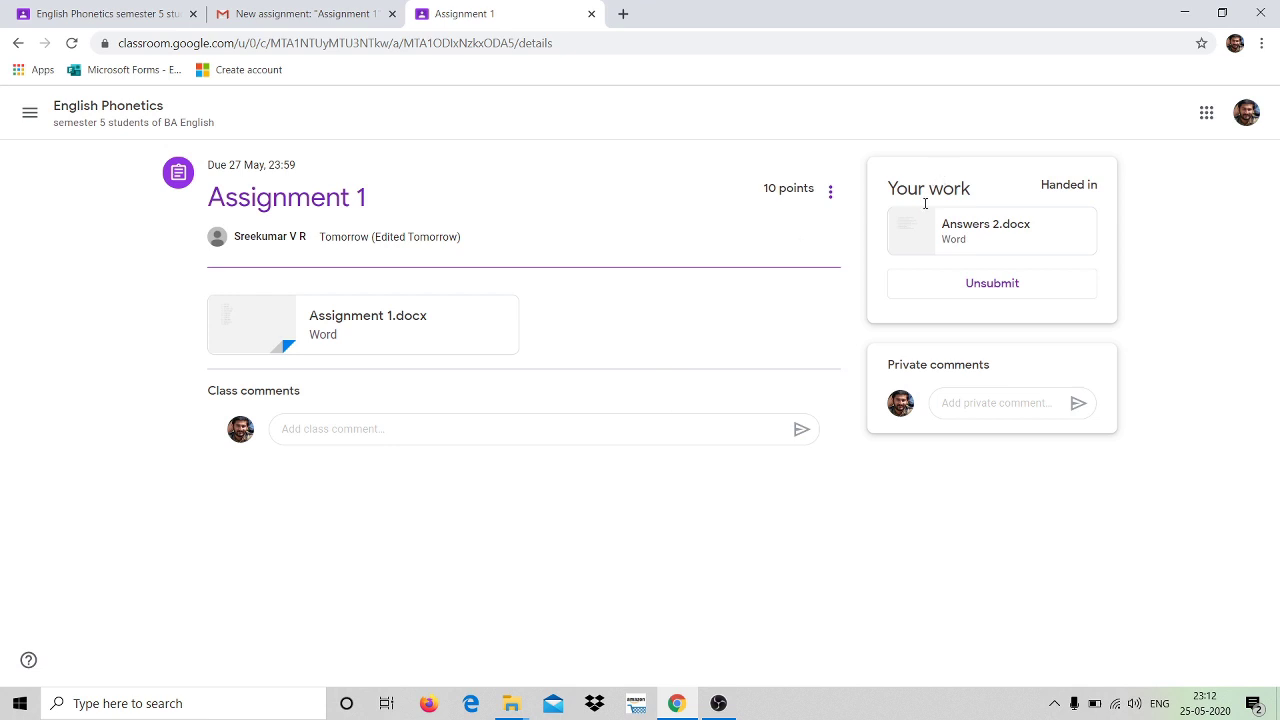
click(928, 286)
Switch to the teacher's view of the class and open the Answers 2.docx submission for Assignment 1.
click(115, 15)
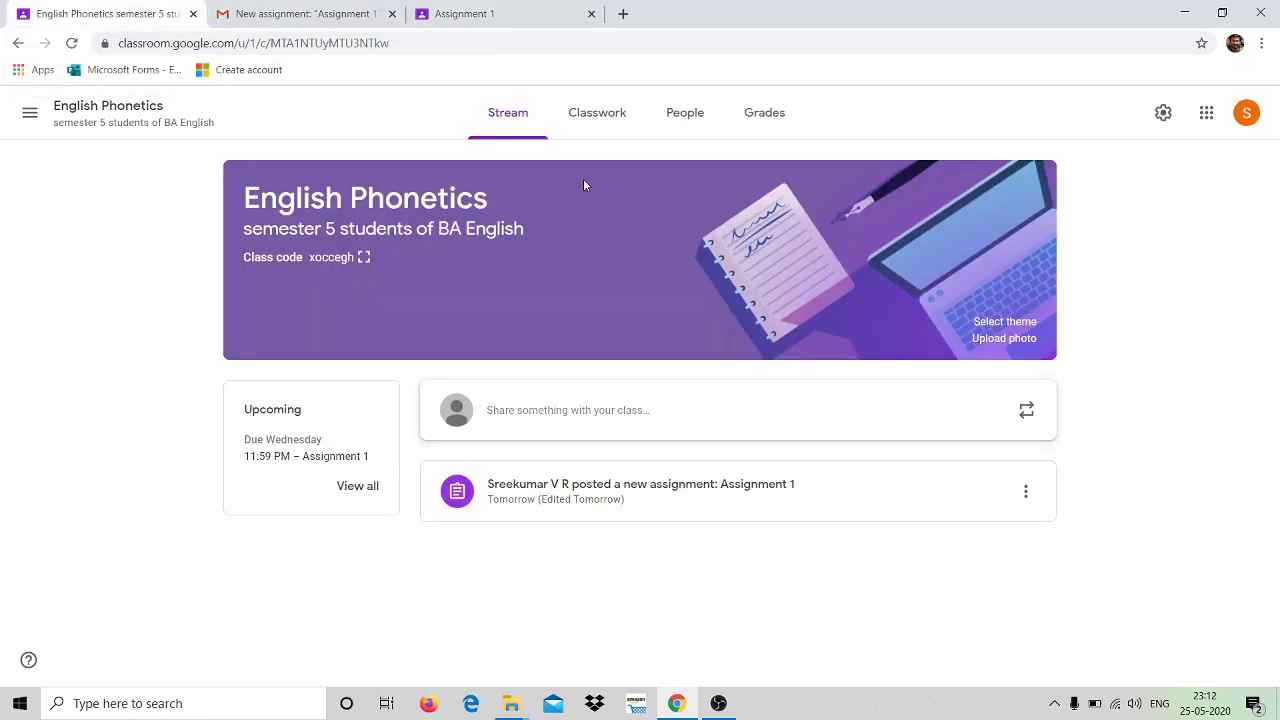
click(646, 494)
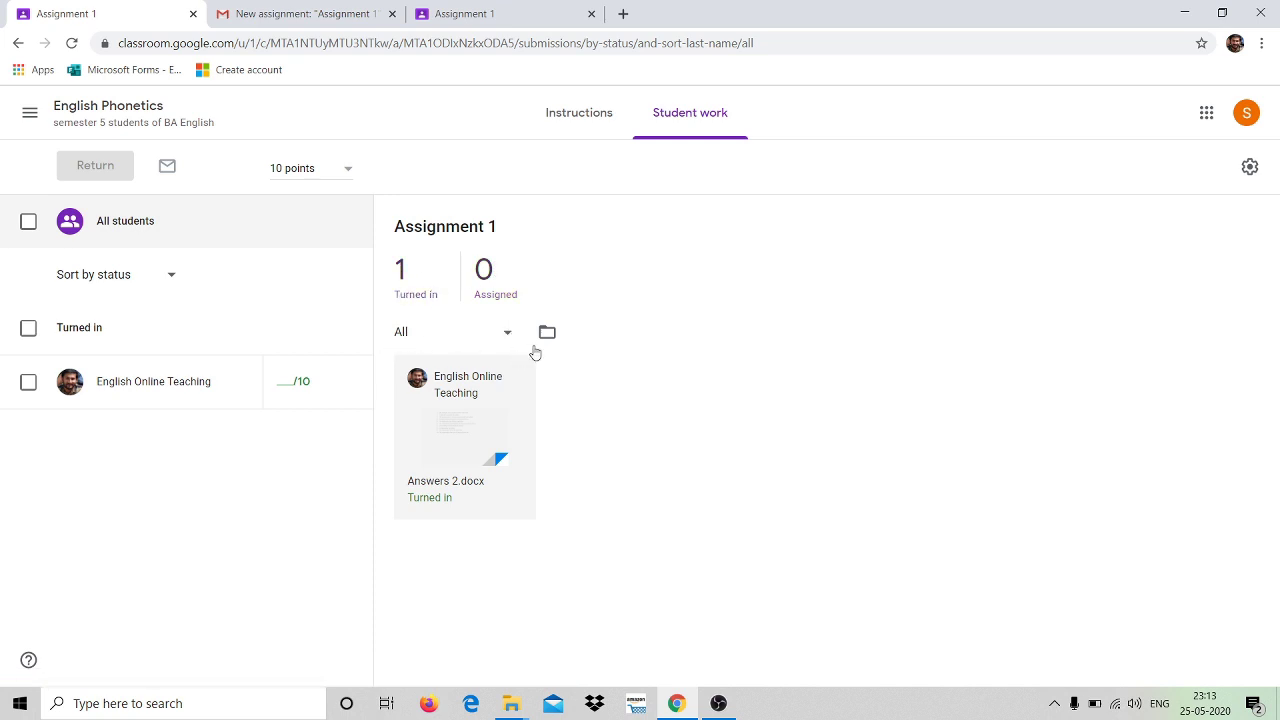
click(465, 442)
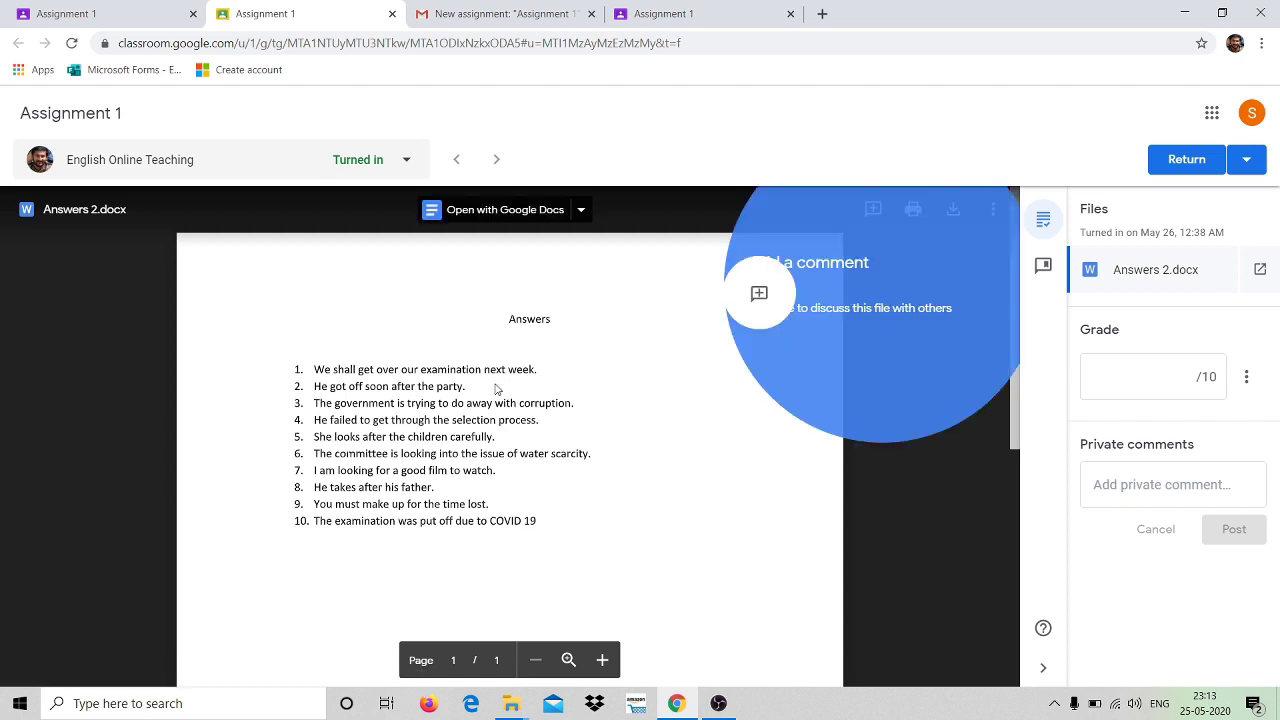
Grade the student's Assignment 1 submission 10 out of 10 and return it to the student.
click(1250, 164)
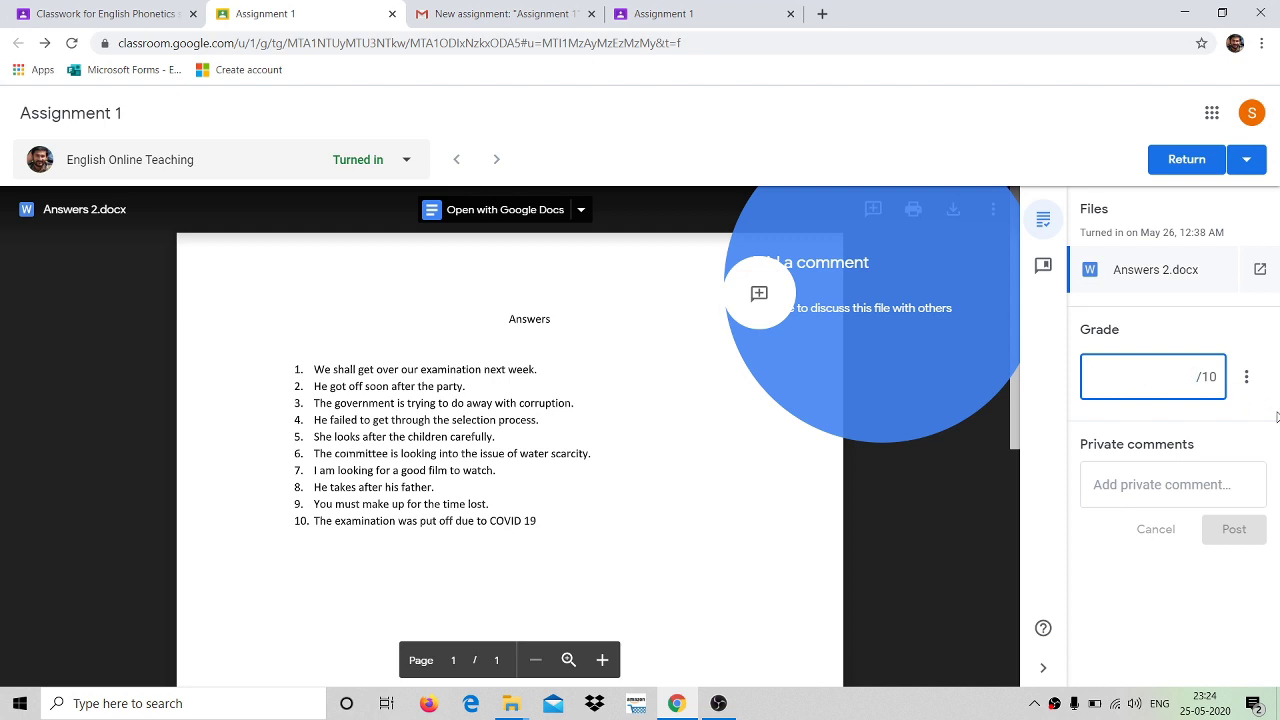
text(10)
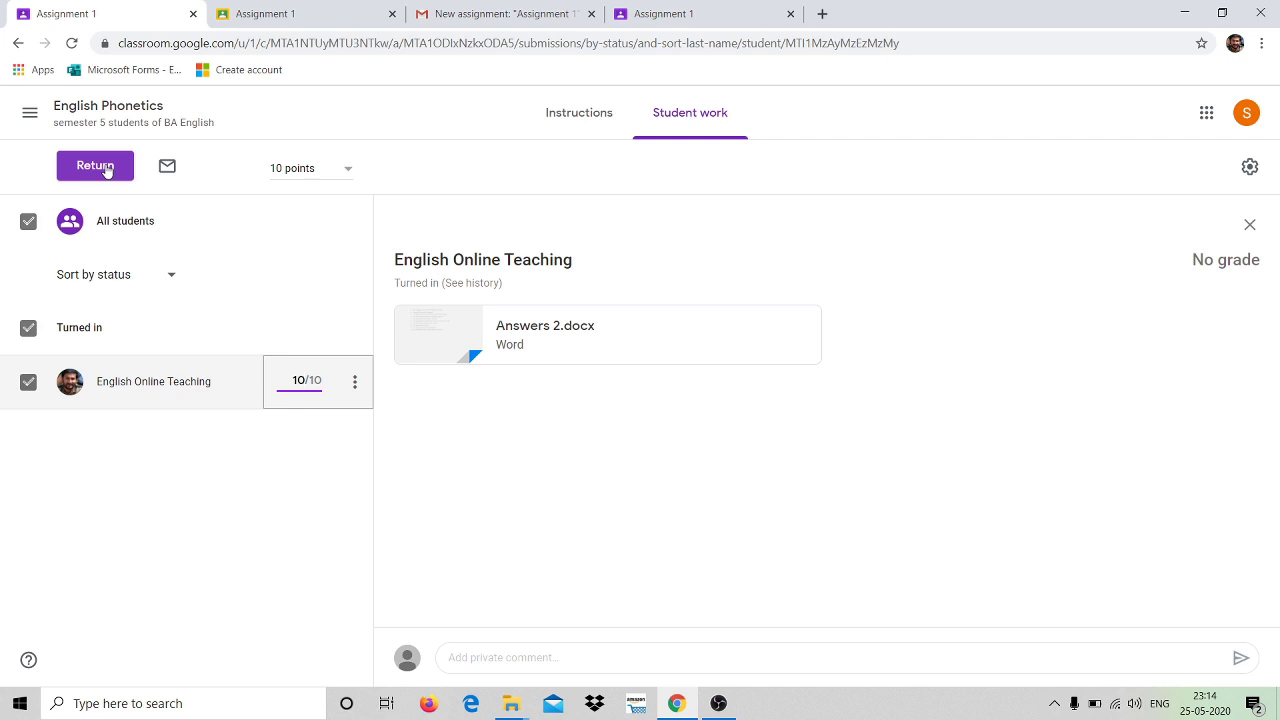
click(105, 165)
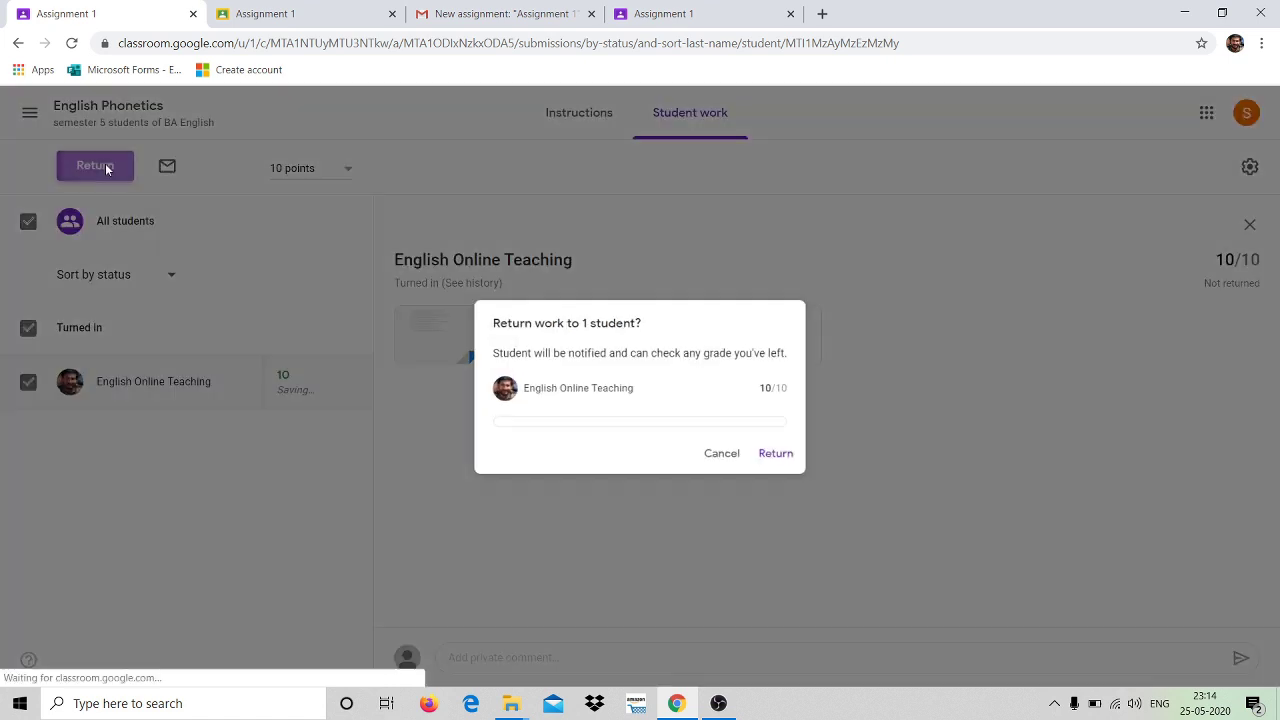
click(787, 468)
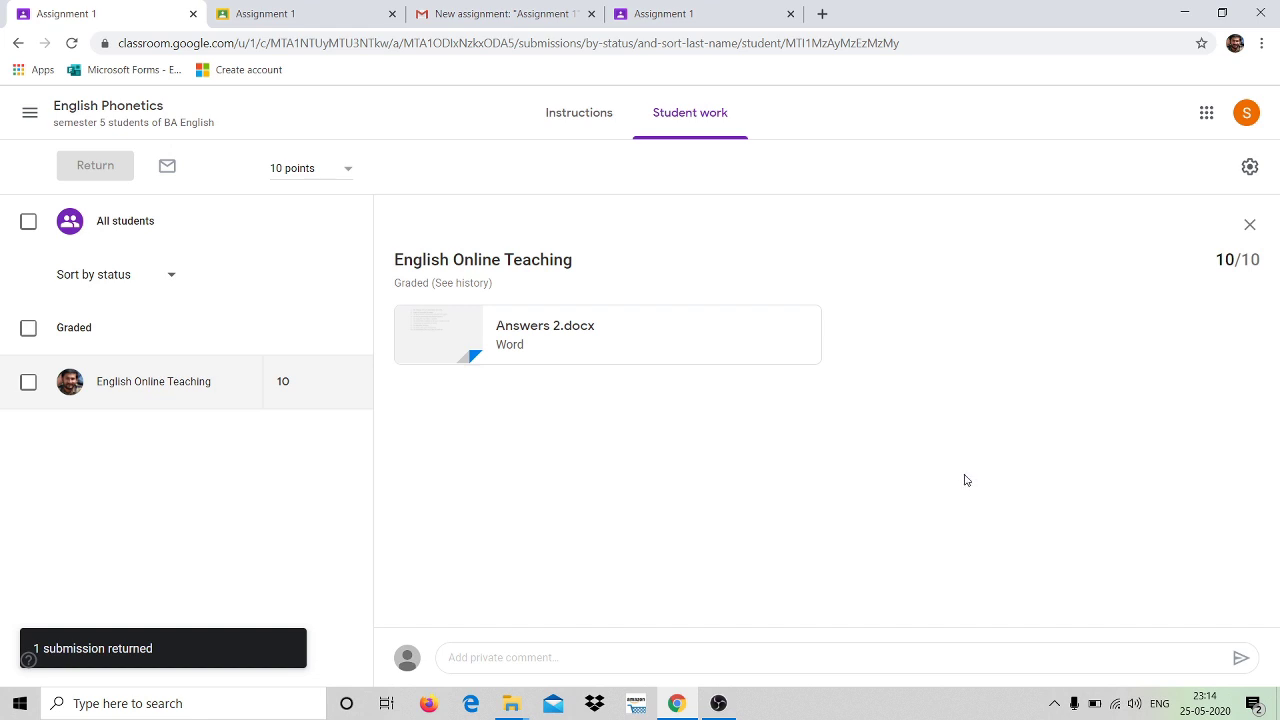
Go back to the English Phonetics class page and open its gradebook.
click(112, 111)
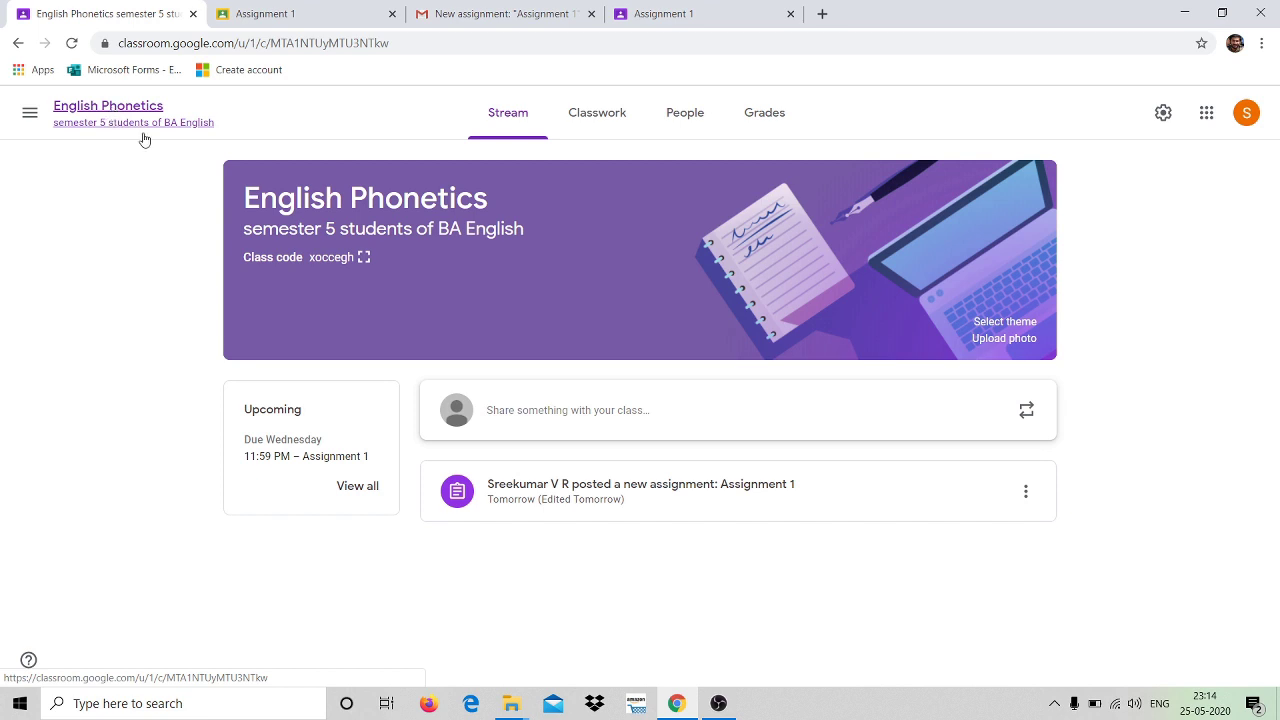
click(763, 122)
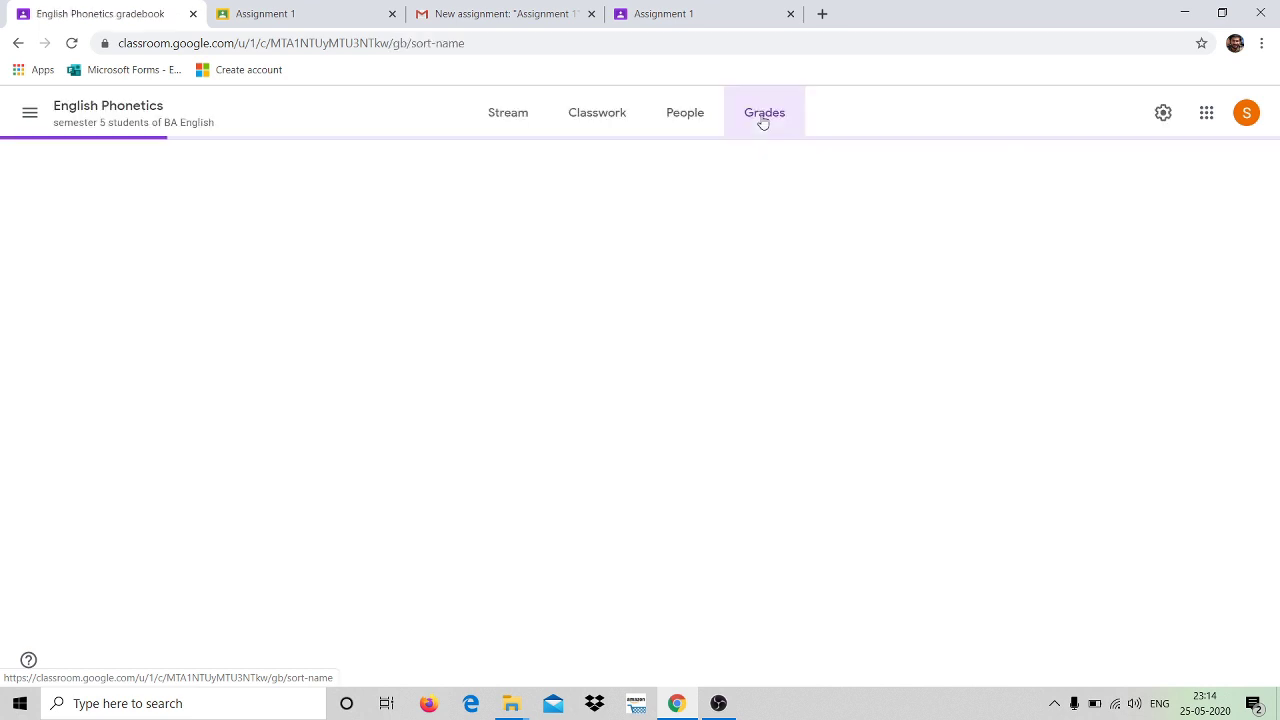